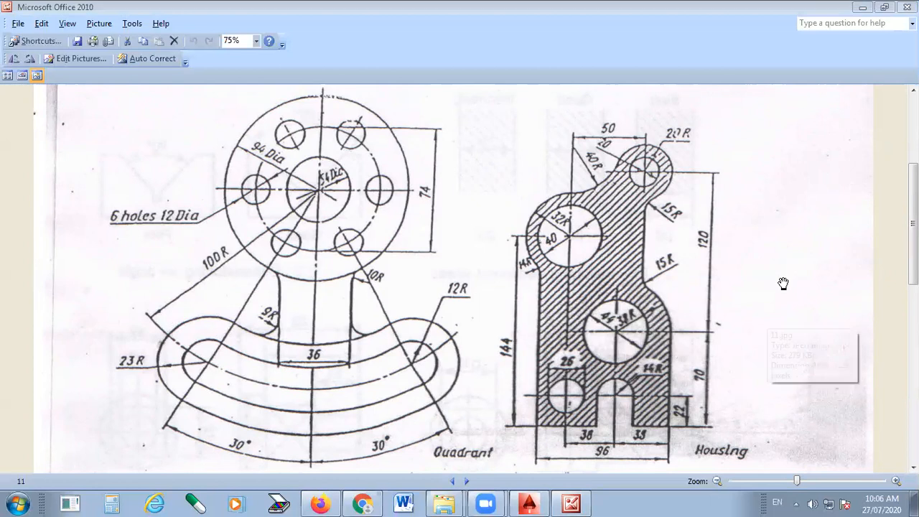
Step: Examine the Housing figure's lower large hole and the arc around it, marking both in red and clearing the marks
scroll(668, 302, down, 1)
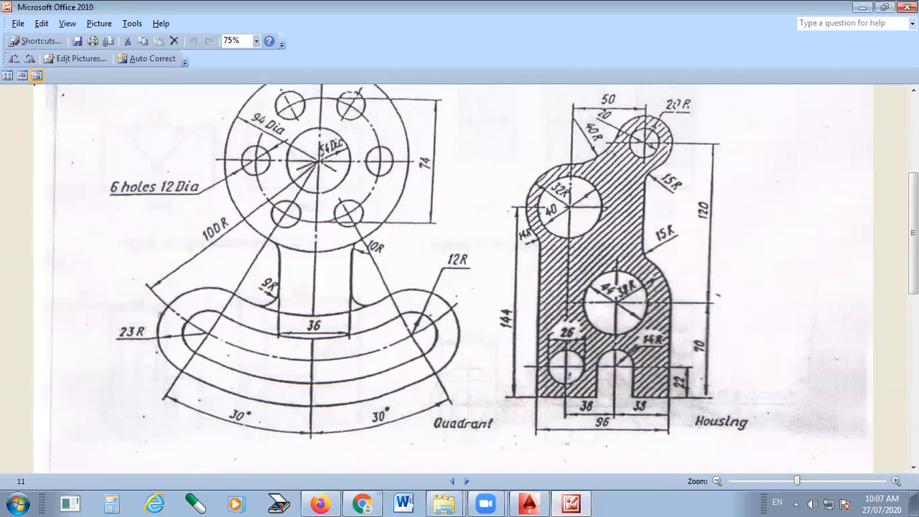
mouse_move(637, 253)
mouse_down()
mouse_move(579, 265)
mouse_move(591, 334)
mouse_move(649, 338)
mouse_move(647, 256)
mouse_up()
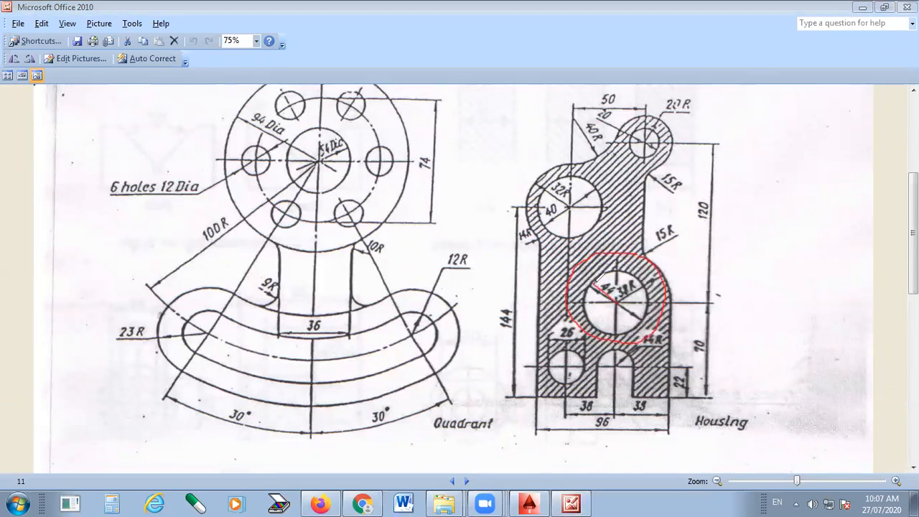
mouse_move(595, 281)
mouse_down()
mouse_move(614, 305)
mouse_move(659, 271)
mouse_up()
key(alt+Tab)
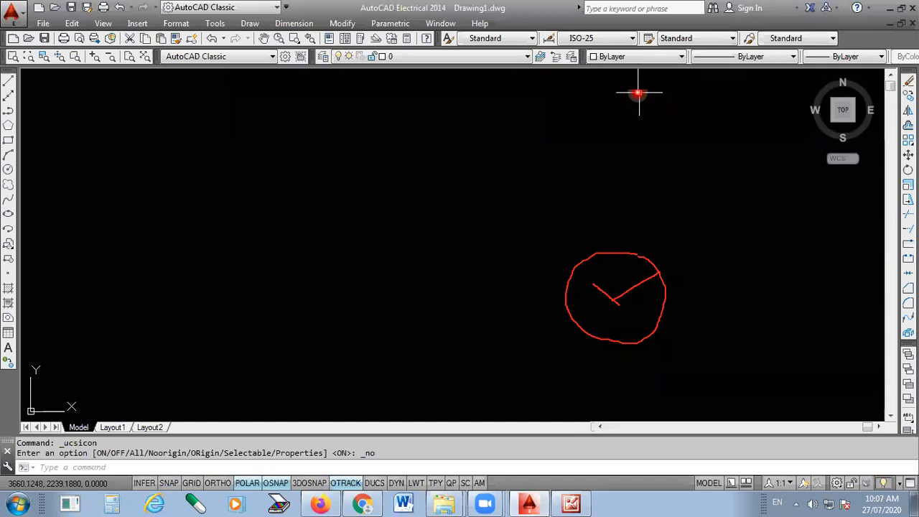
drag(694, 230, 550, 359)
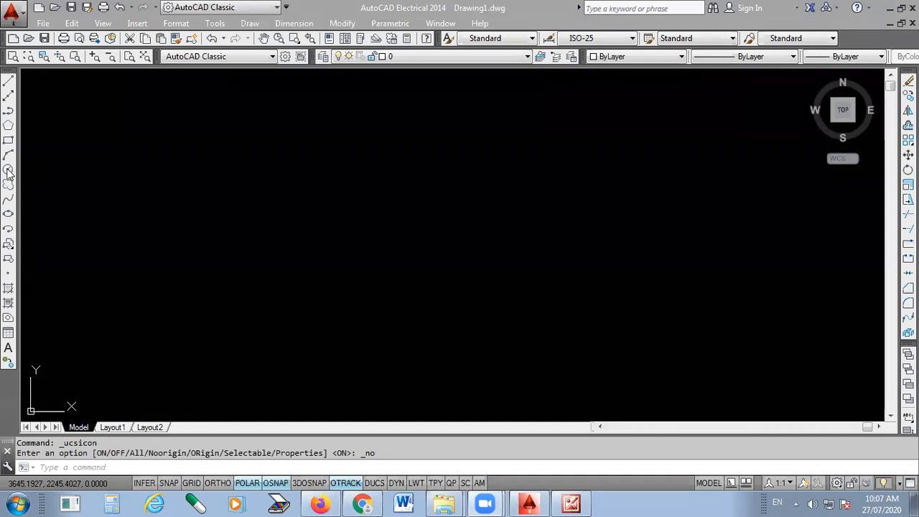
click(578, 502)
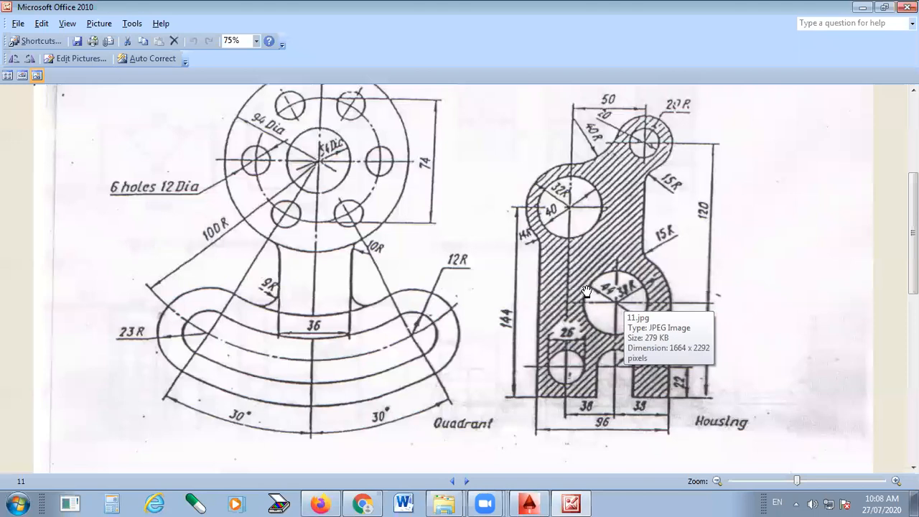
Step: Switch to AutoCAD Electrical and draw a circle with diameter 44 near the middle of the empty drawing
click(541, 502)
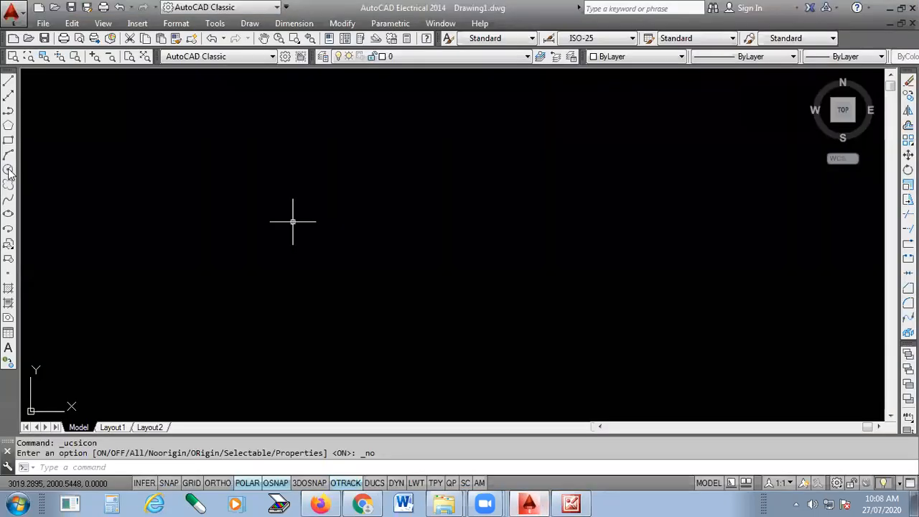
click(443, 266)
text(d)
key(Return)
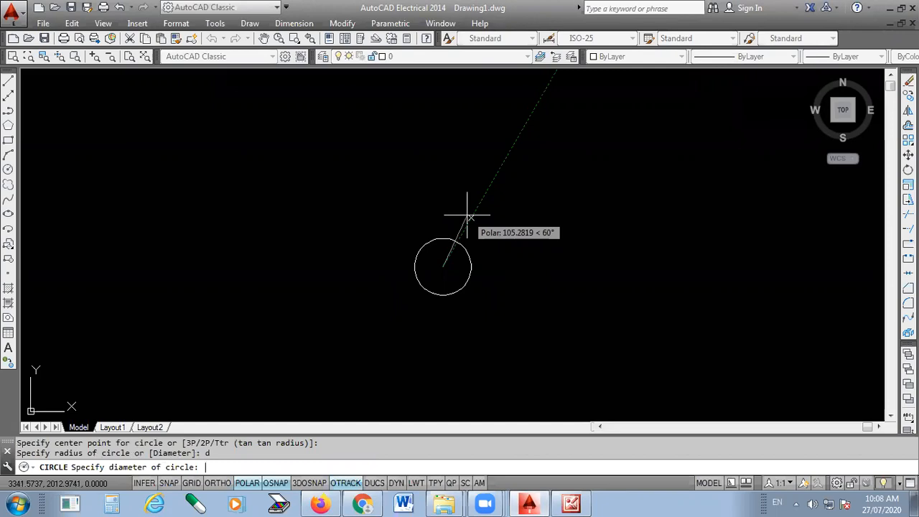
text(44)
key(Return)
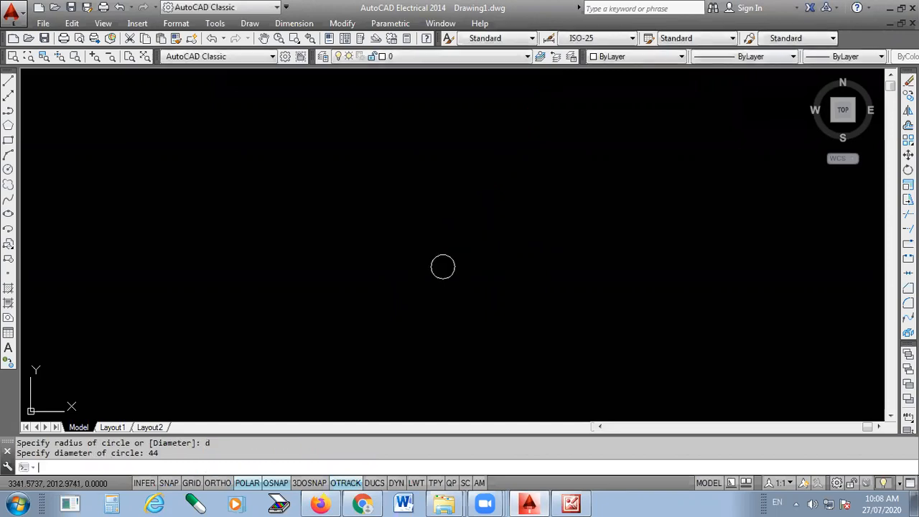
Step: Draw a second circle with radius 38 from the same centre as the 44-diameter circle
scroll(443, 269, up, 6)
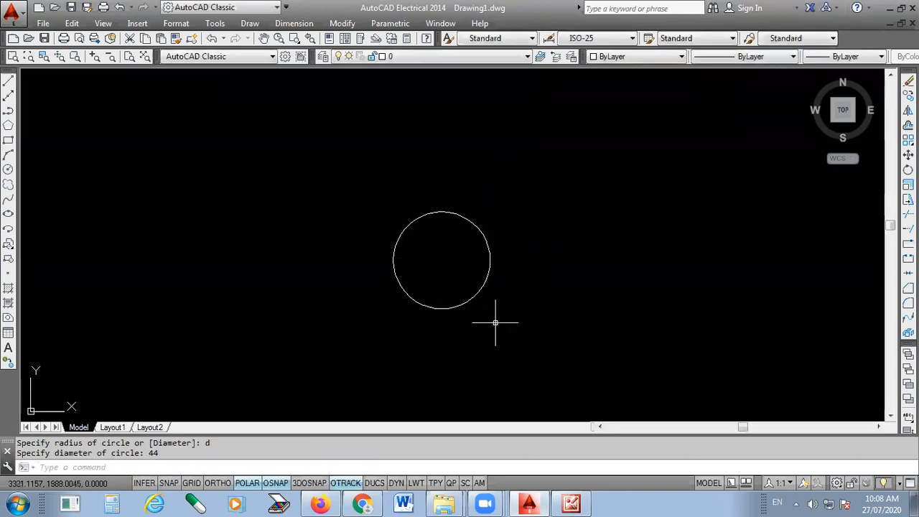
click(8, 169)
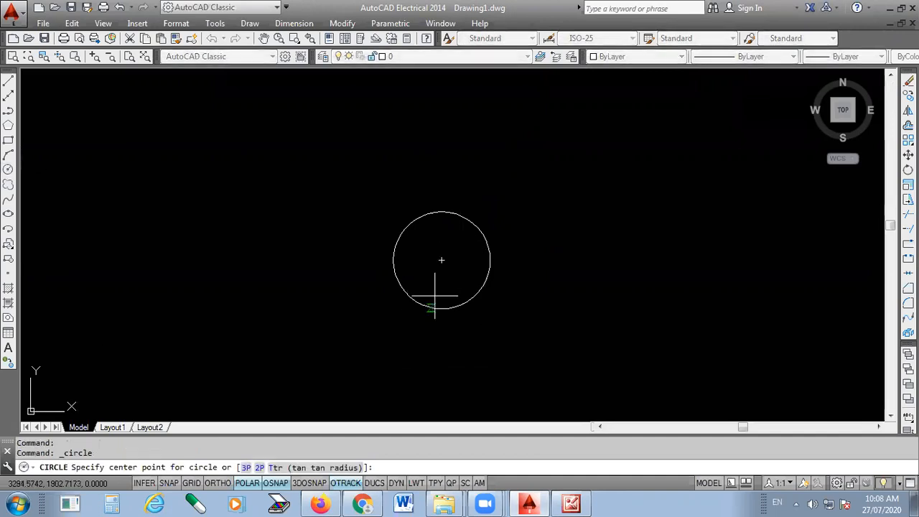
click(442, 260)
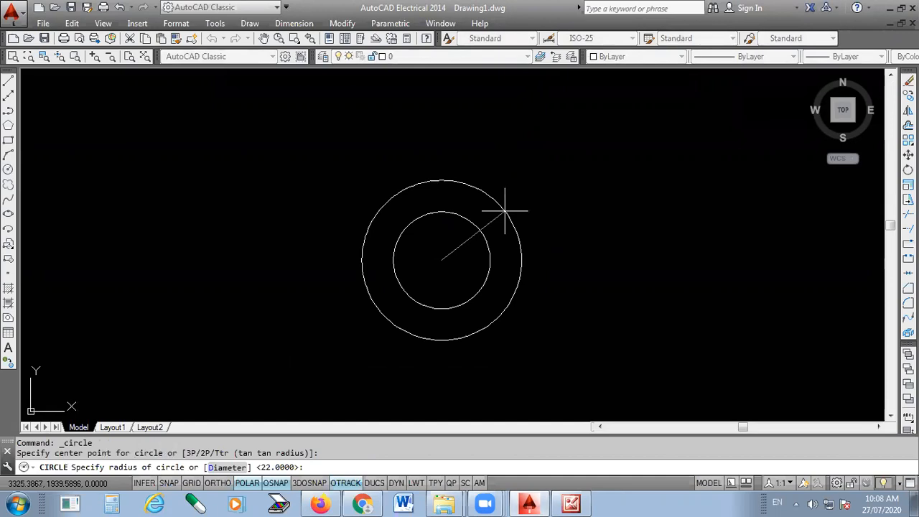
text(r)
key(Return)
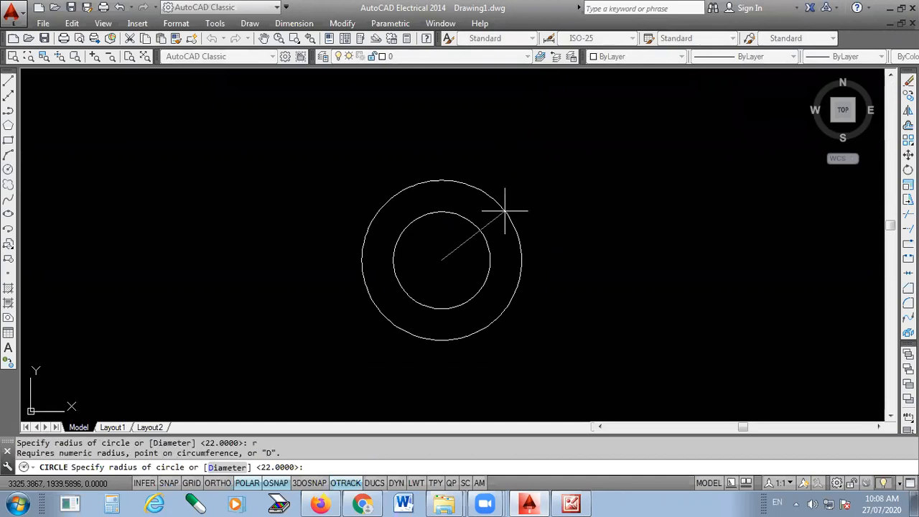
key(Return)
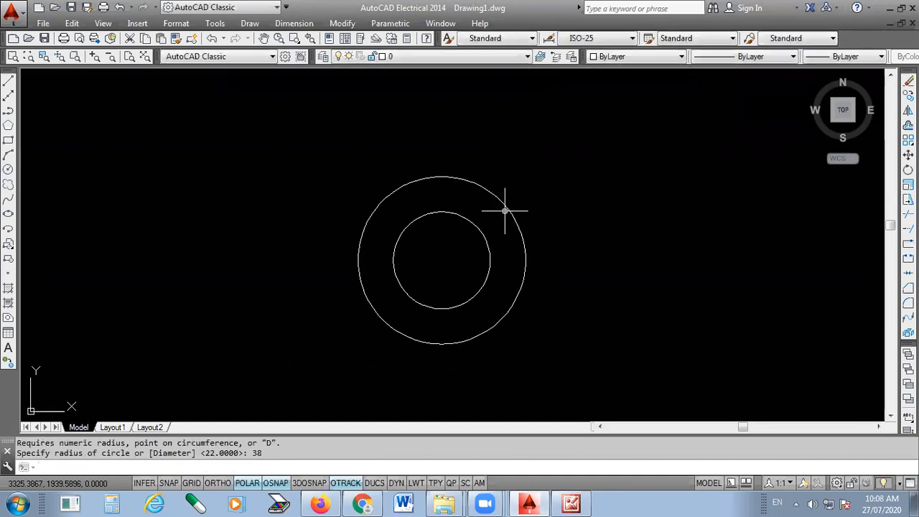
click(226, 74)
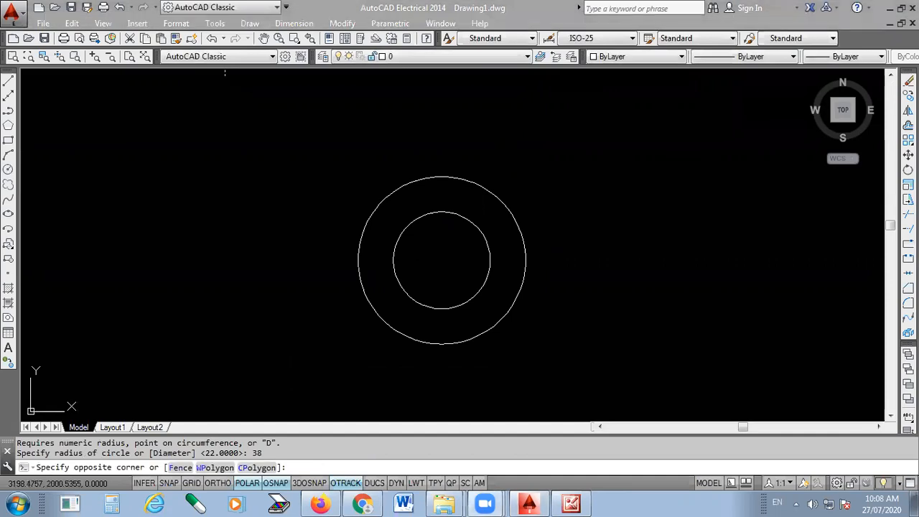
click(435, 197)
Step: Examine the lower hole's centre lines and height above the base in the Housing picture, marking and clearing them, and return to AutoCAD Electrical
scroll(435, 197, down, 1)
click(581, 501)
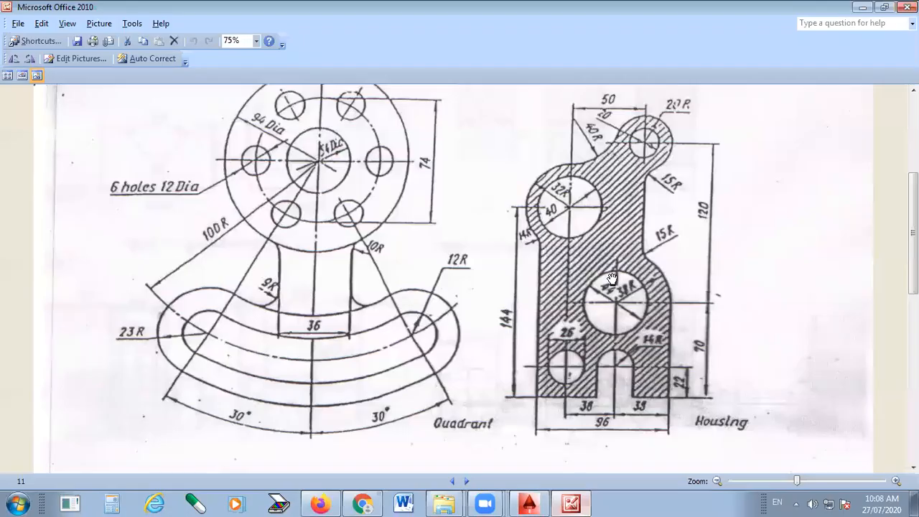
scroll(572, 278, down, 1)
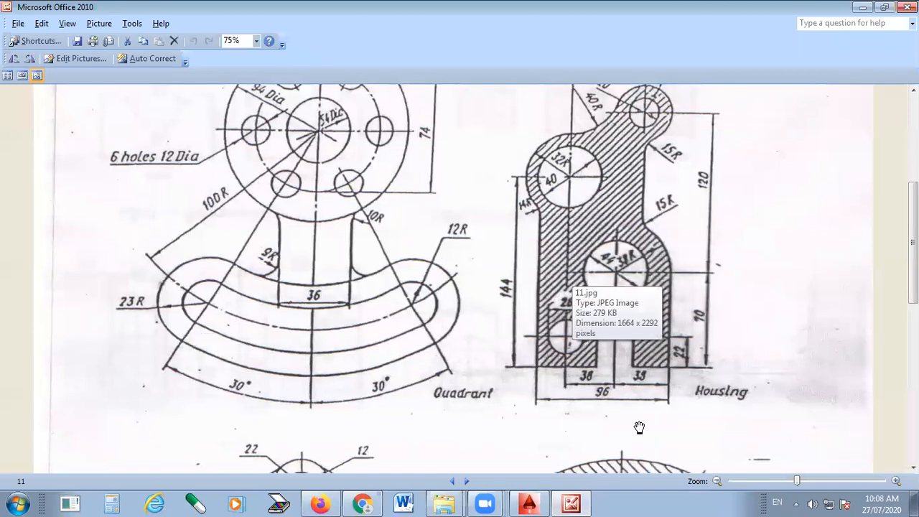
drag(720, 276, 720, 365)
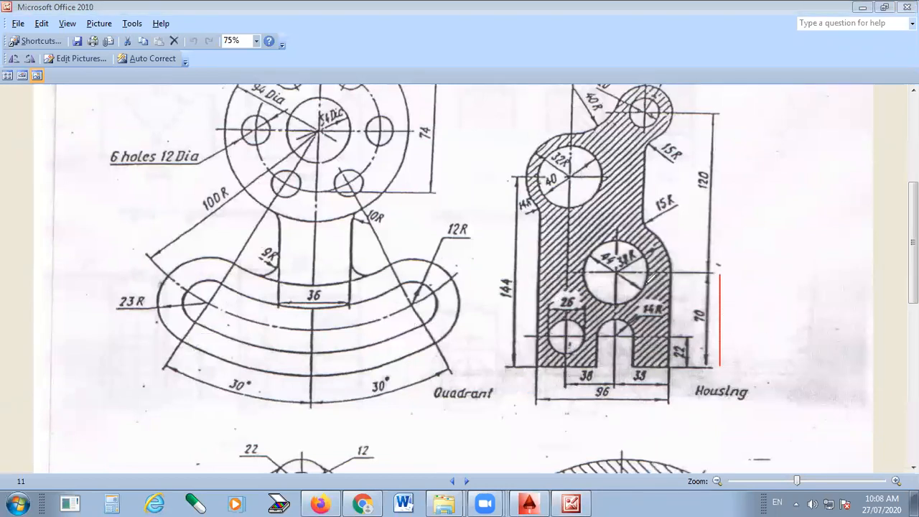
drag(614, 272, 726, 267)
drag(619, 185, 624, 362)
drag(567, 270, 705, 267)
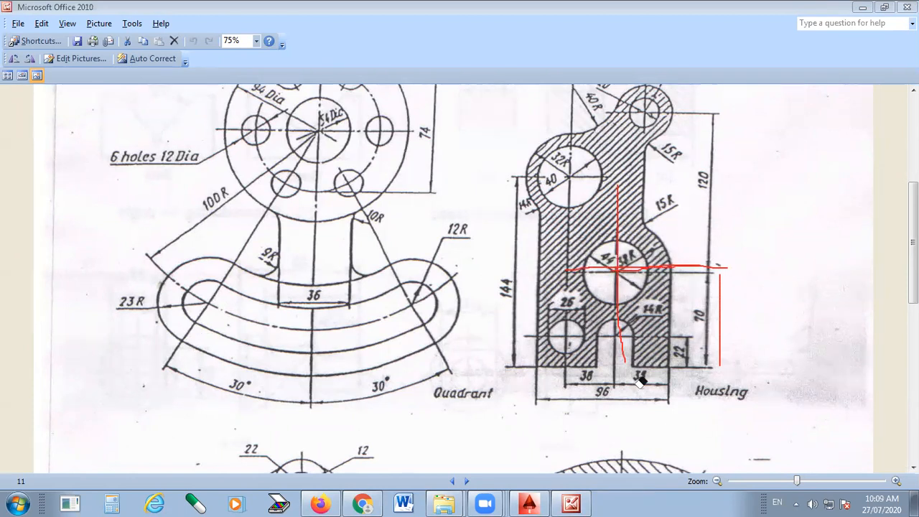
click(611, 402)
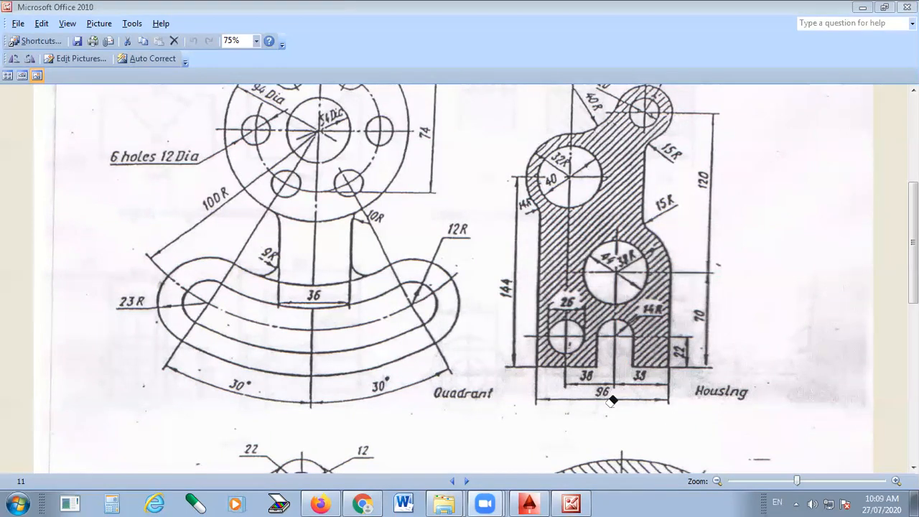
click(528, 502)
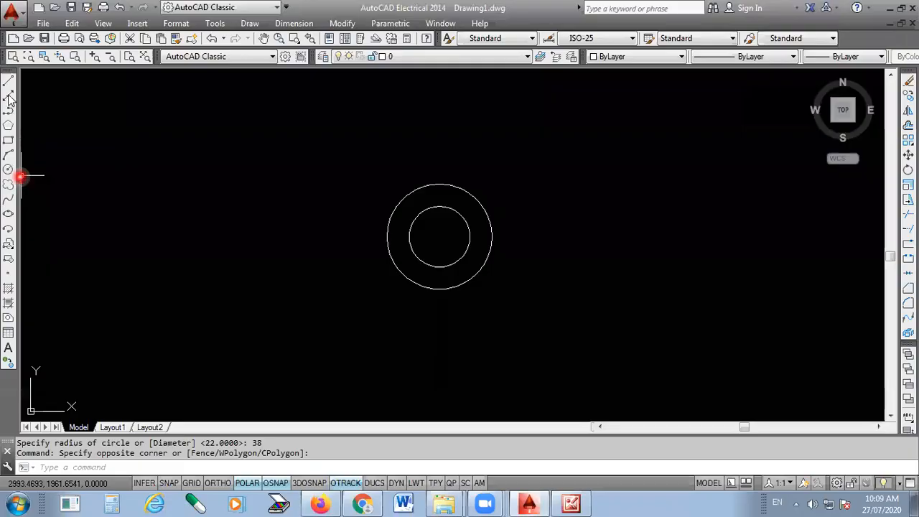
click(8, 95)
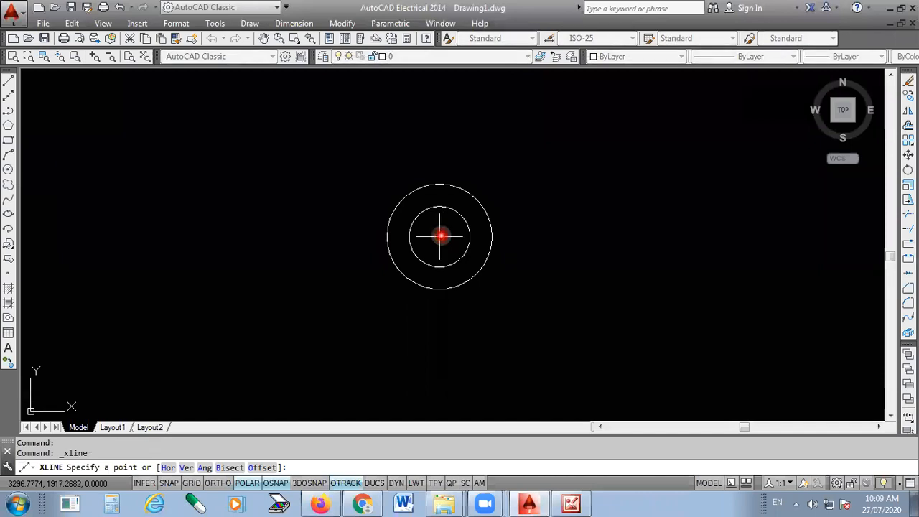
click(440, 236)
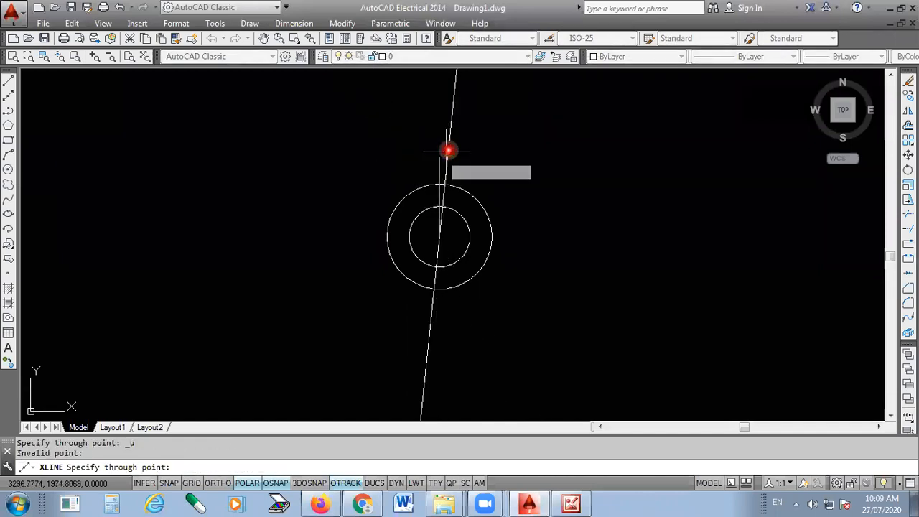
key(Escape)
key(ctrl+z)
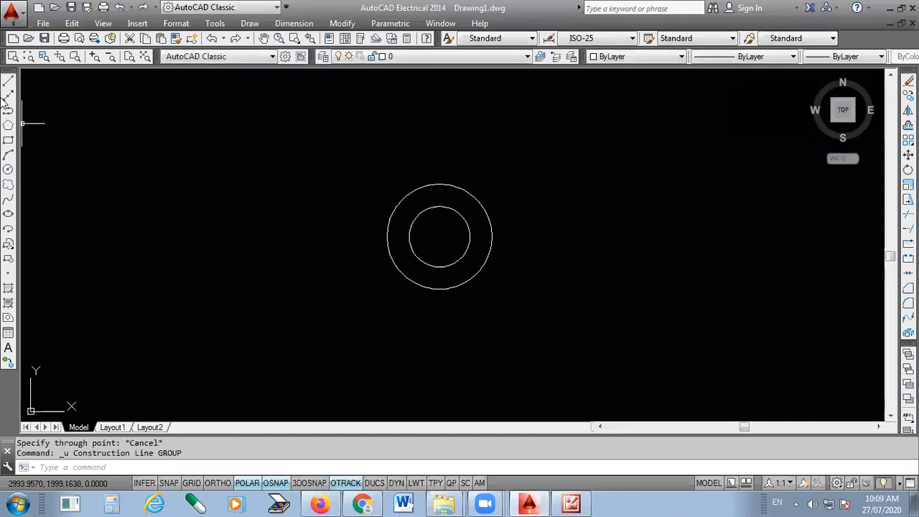
Step: Draw a vertical and a horizontal construction line through the common centre of the two circles
click(7, 97)
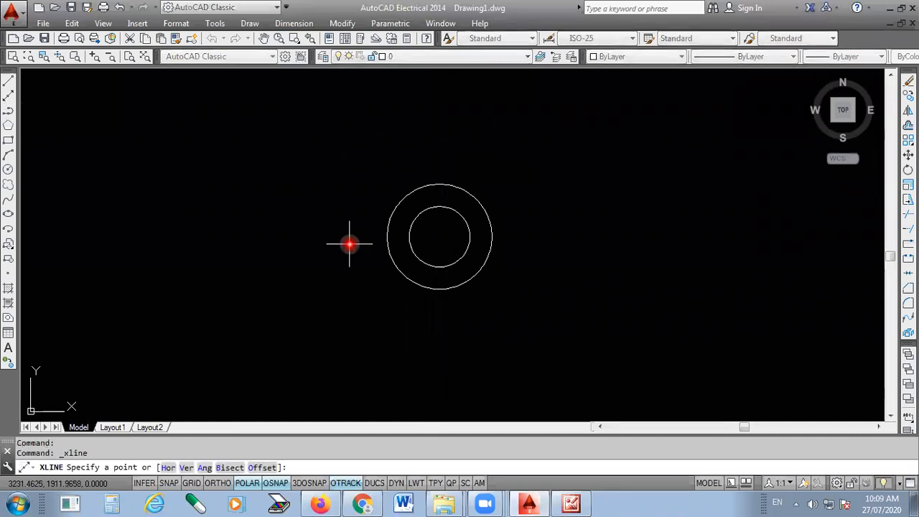
click(439, 236)
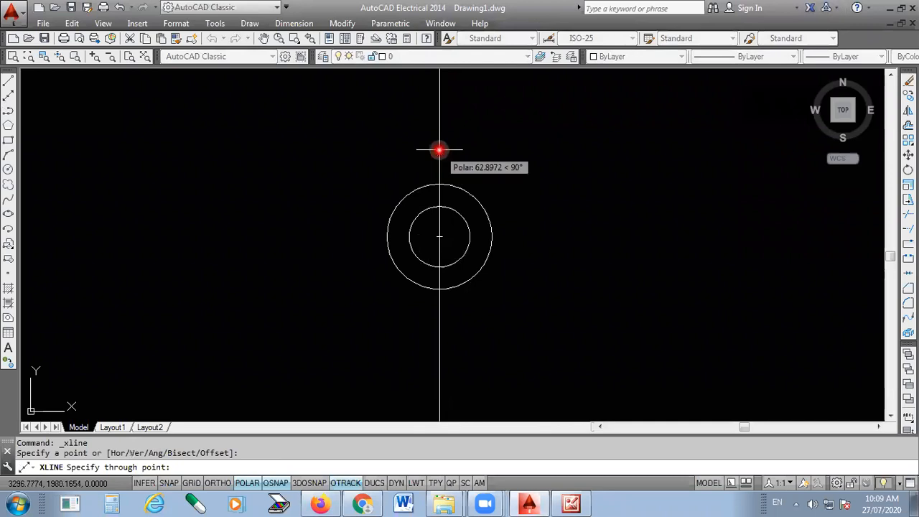
click(511, 233)
key(Return)
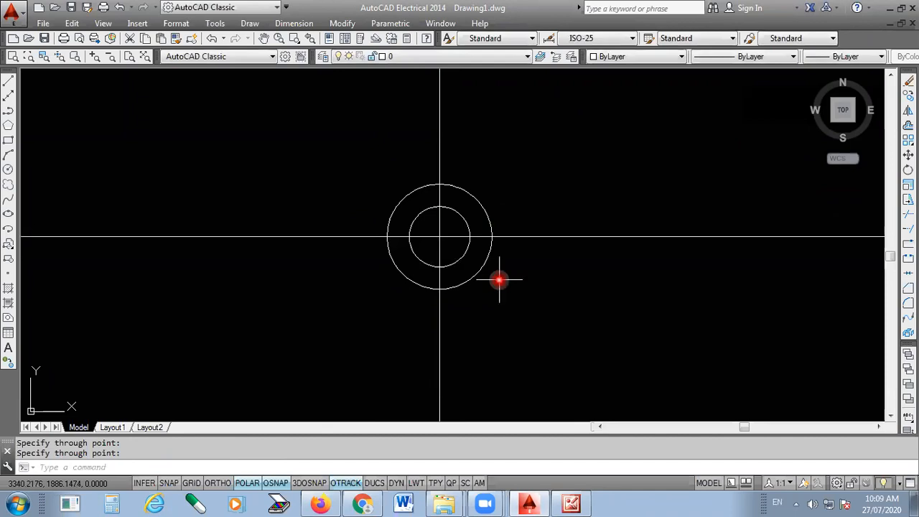
Step: Recheck the Housing picture and offset the horizontal construction line downward by a distance of 70 to locate the base
scroll(473, 223, down, 3)
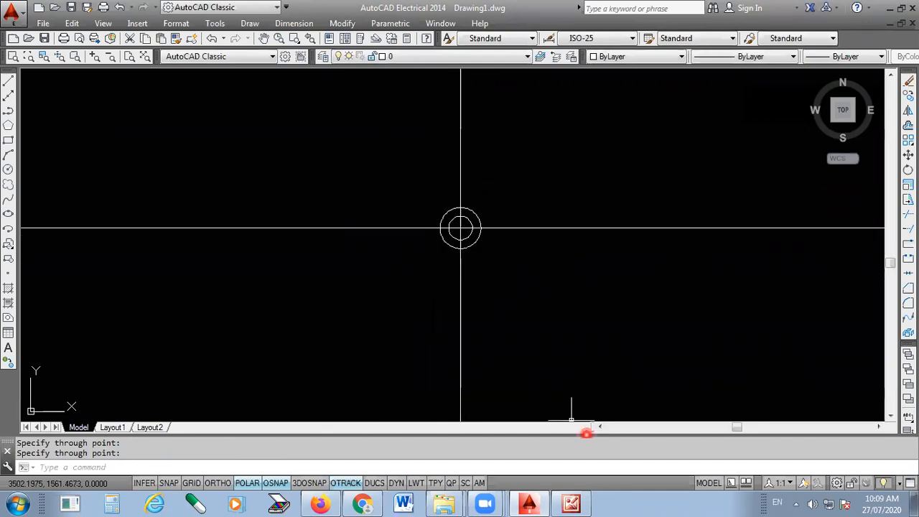
click(572, 504)
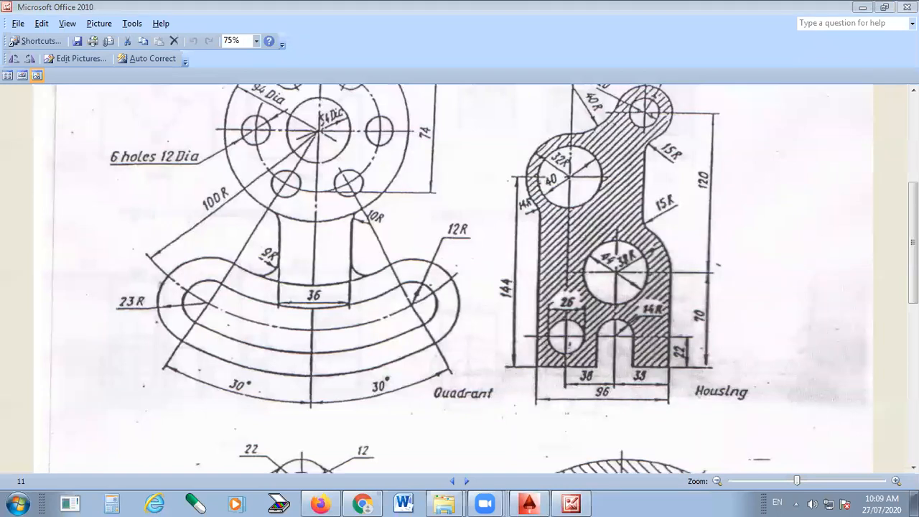
click(545, 502)
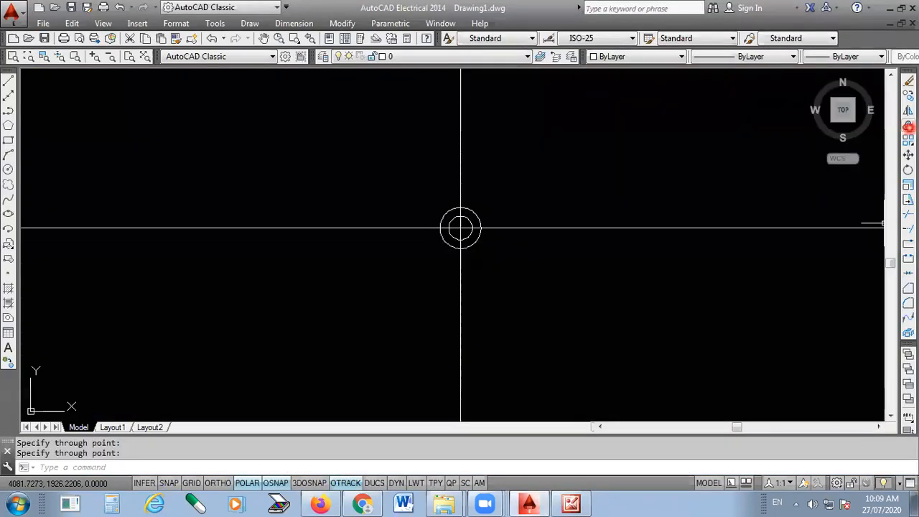
click(908, 126)
text(70)
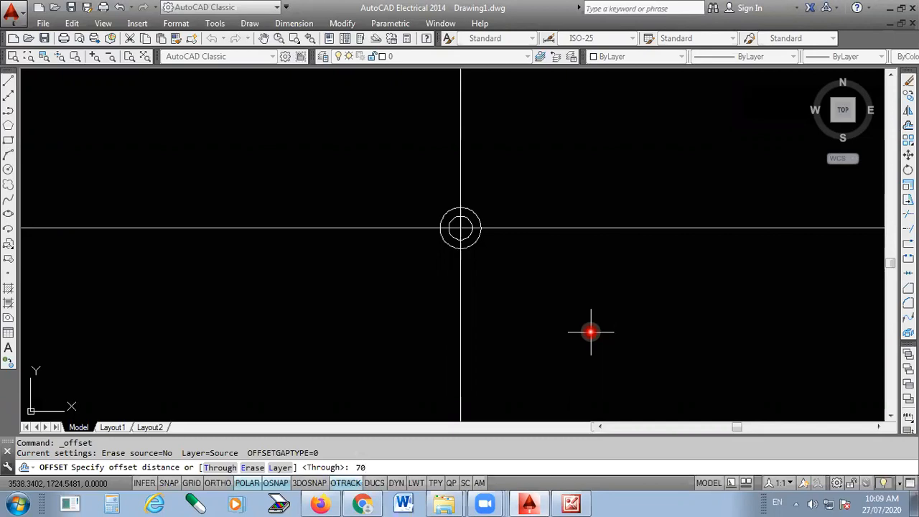
key(Return)
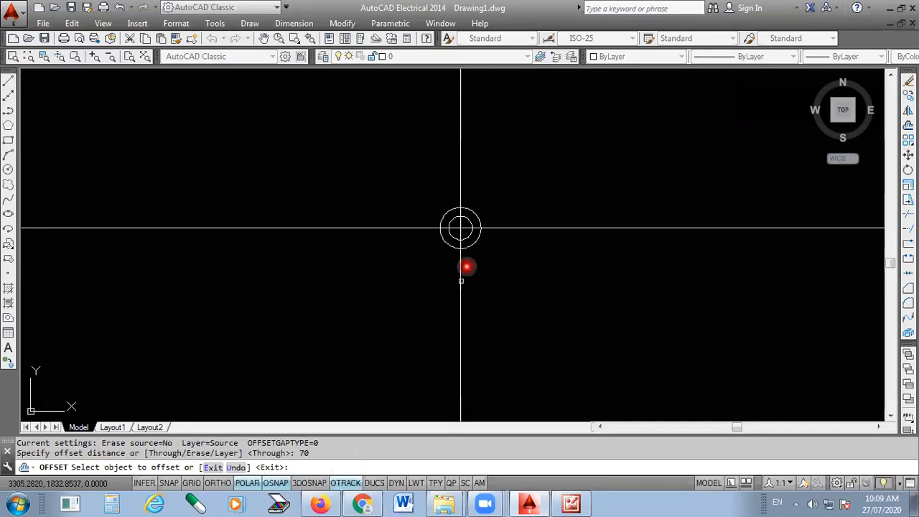
click(513, 229)
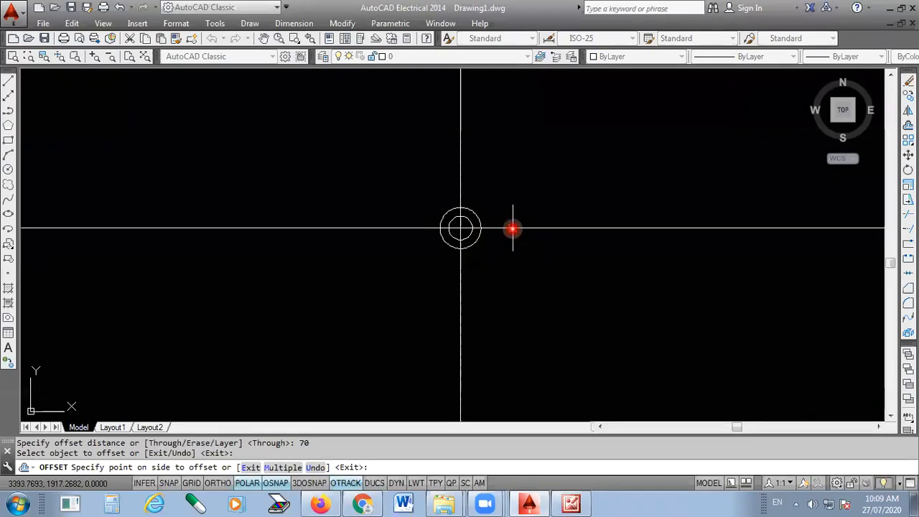
click(503, 244)
Step: Examine the slot centre's height above the base in the Housing picture, marking and clearing it, and return to AutoCAD Electrical
scroll(471, 258, up, 6)
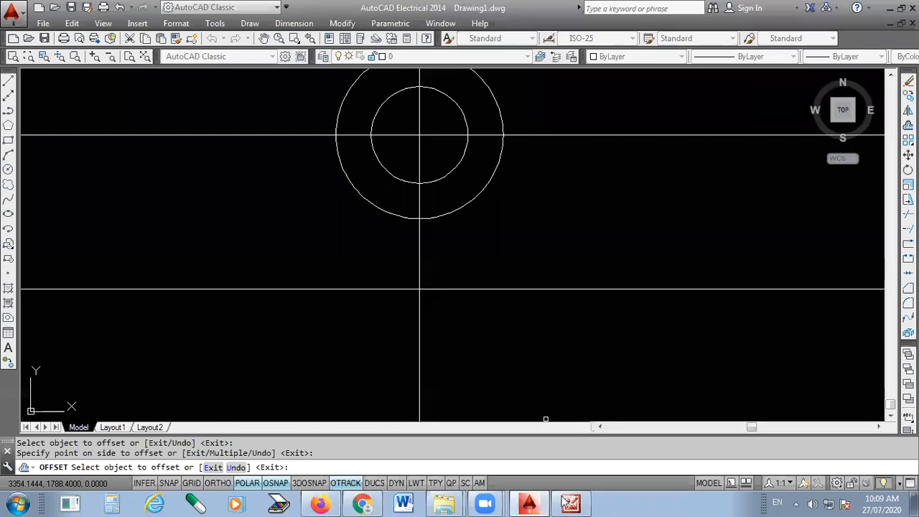
click(579, 471)
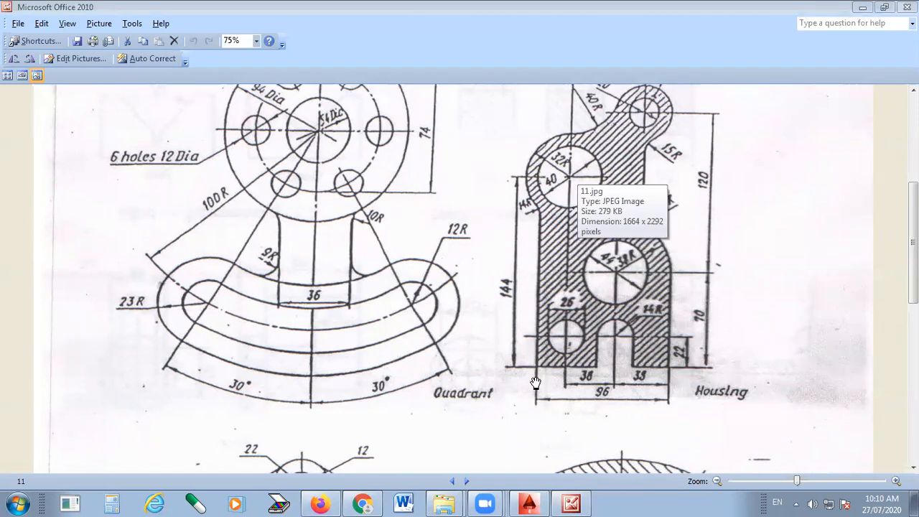
drag(668, 367, 669, 337)
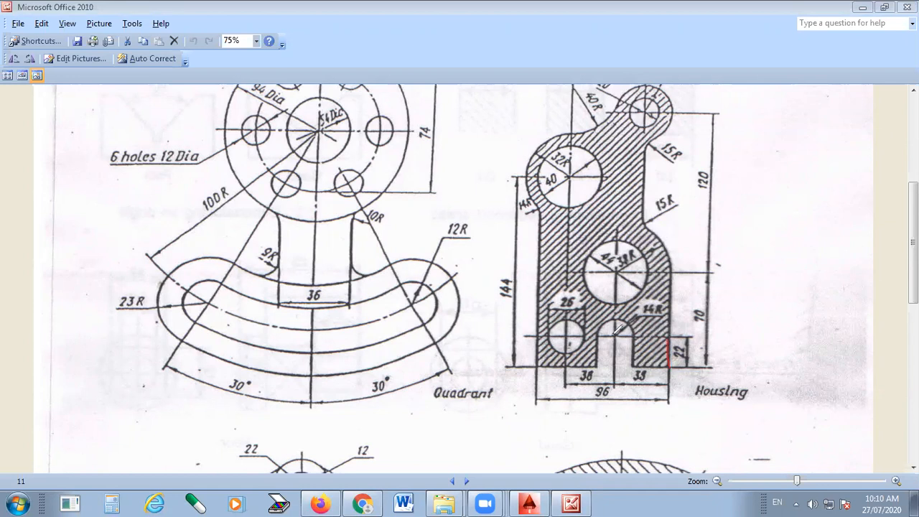
drag(614, 335, 607, 345)
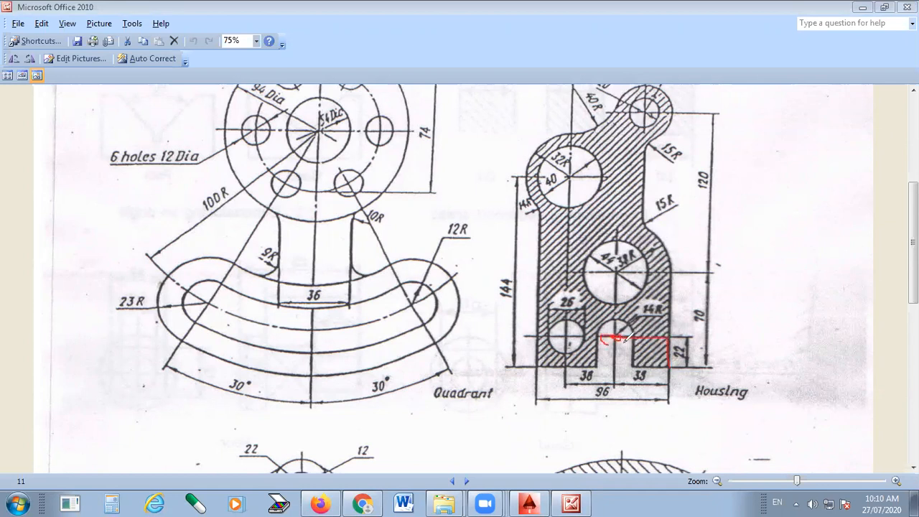
click(650, 433)
click(593, 433)
key(alt+Tab)
Step: End the offset command and set the current colour for new objects to Yellow
scroll(636, 119, up, 2)
scroll(629, 102, down, 2)
key(Escape)
click(626, 61)
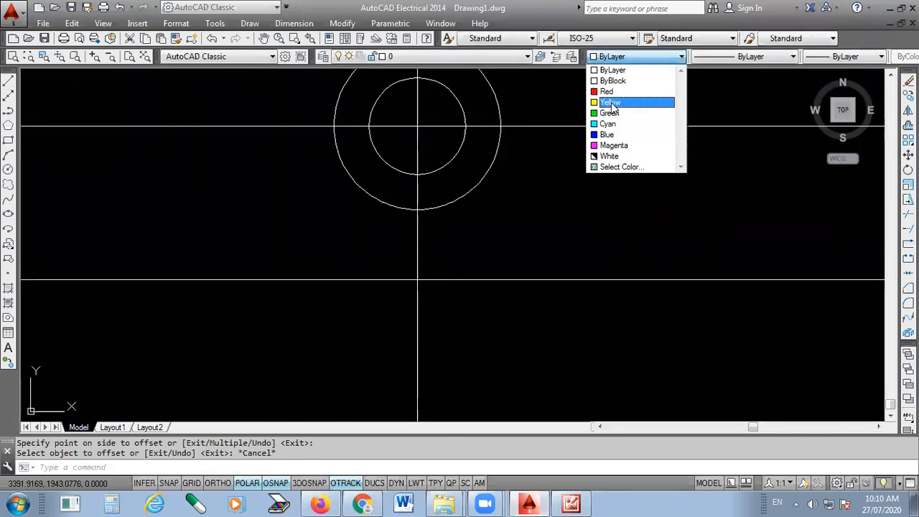
click(612, 103)
Step: Change the colour of the lower horizontal base line to Red and clear the selection
scroll(616, 104, down, 2)
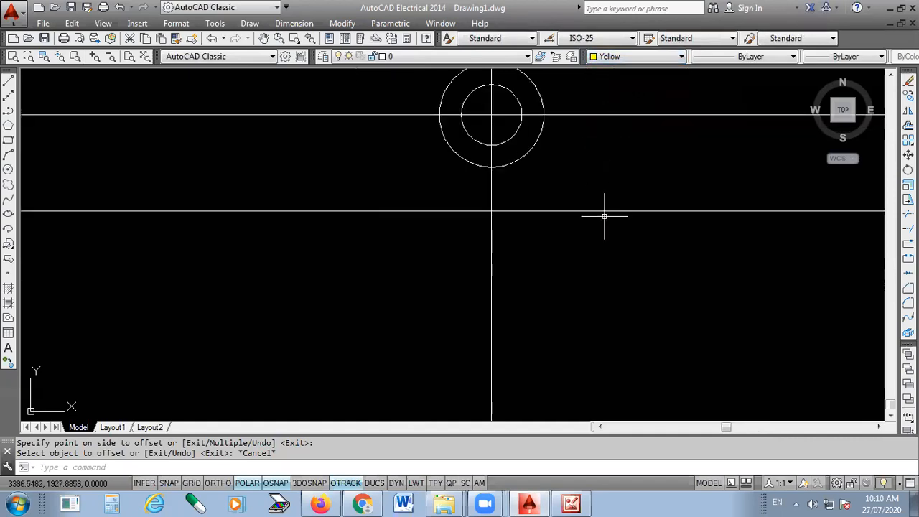
scroll(520, 411, up, 2)
scroll(530, 381, down, 4)
click(562, 252)
click(546, 298)
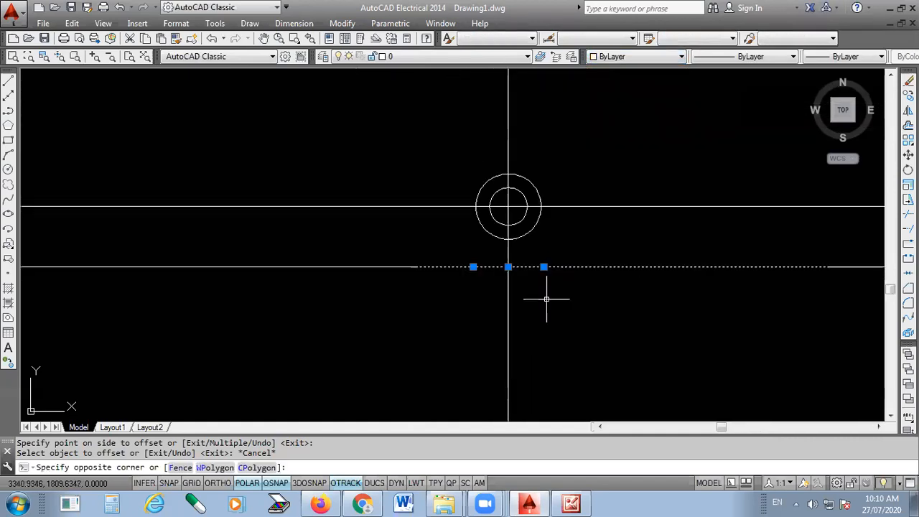
click(619, 57)
click(611, 92)
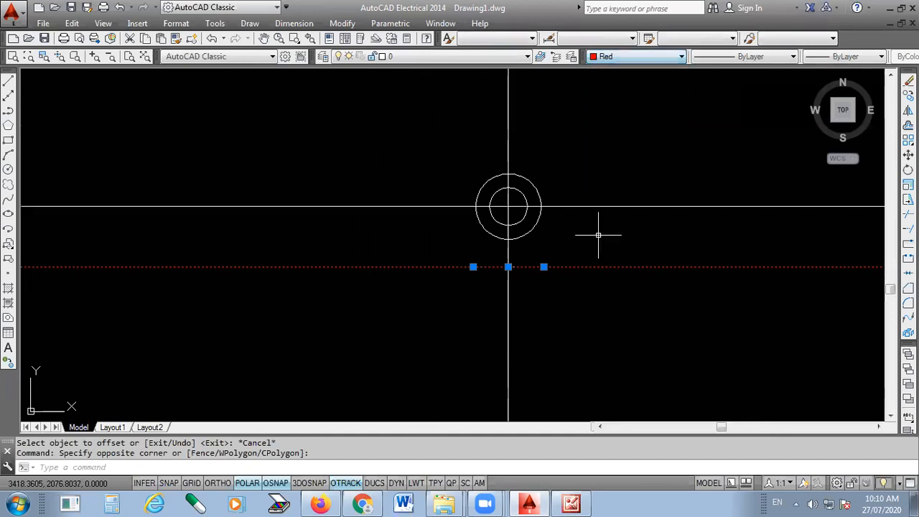
key(Escape)
Step: Offset the red base line upward by a distance of 22
scroll(567, 223, up, 2)
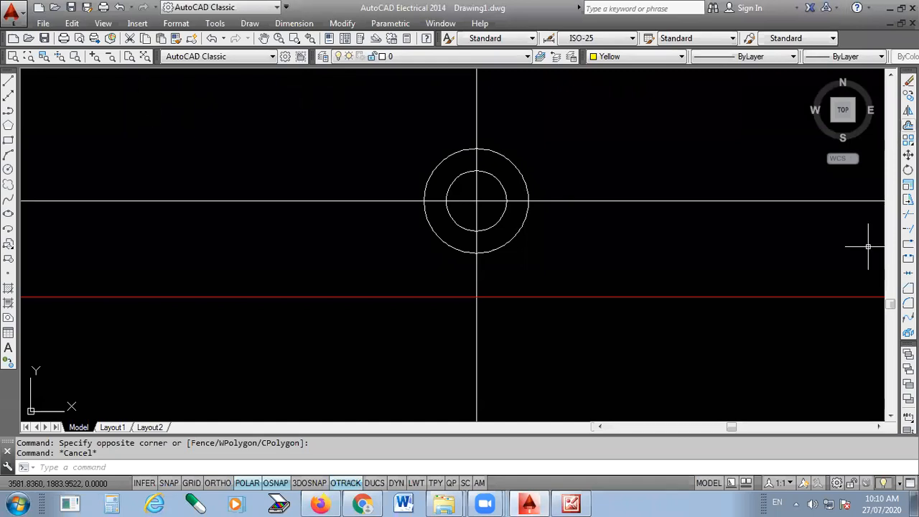
click(907, 125)
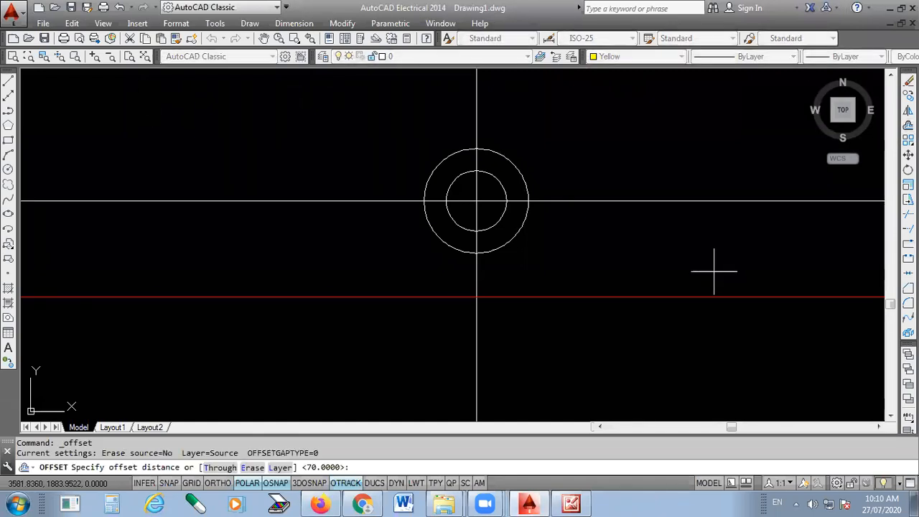
text(22)
key(Return)
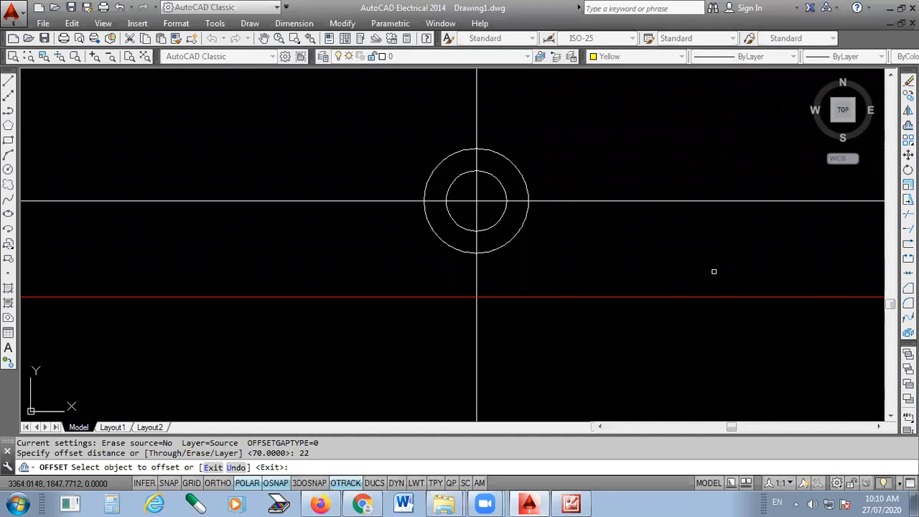
click(568, 296)
click(567, 266)
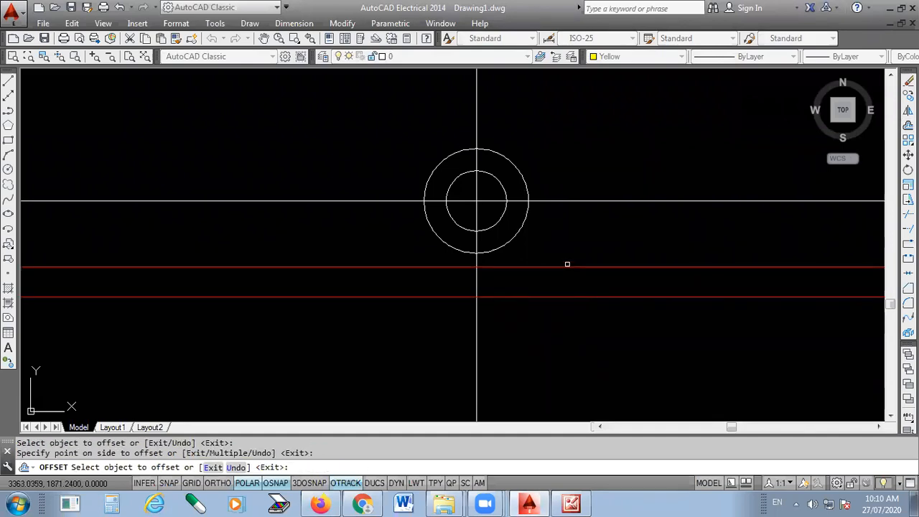
scroll(474, 263, up, 2)
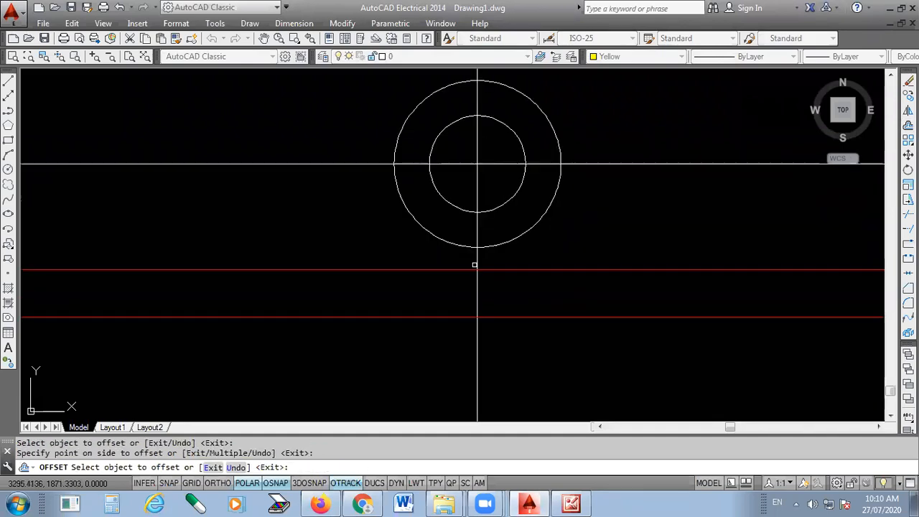
Step: Examine the horizontal spacing around the slot's centre line in the Housing picture, marking and clearing it, and return to AutoCAD Electrical
click(571, 503)
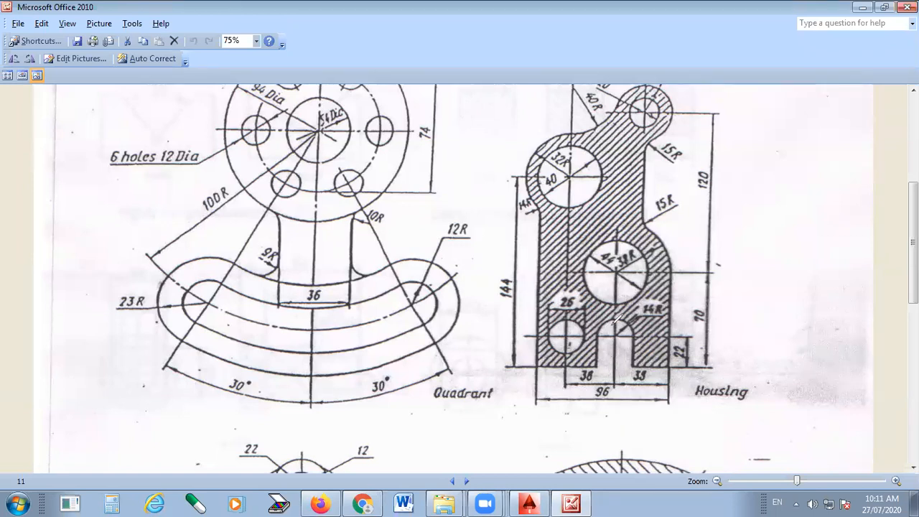
drag(614, 319, 614, 334)
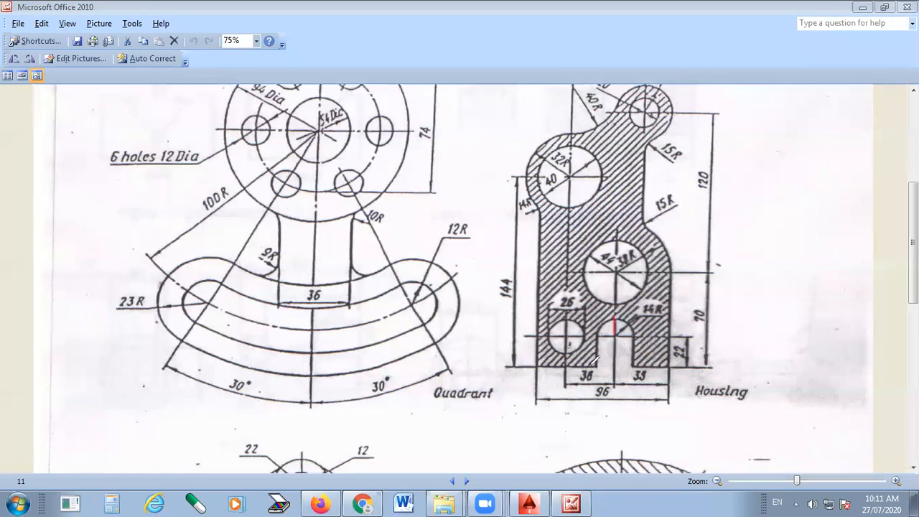
mouse_move(566, 368)
mouse_down()
mouse_move(617, 372)
mouse_move(660, 361)
mouse_up()
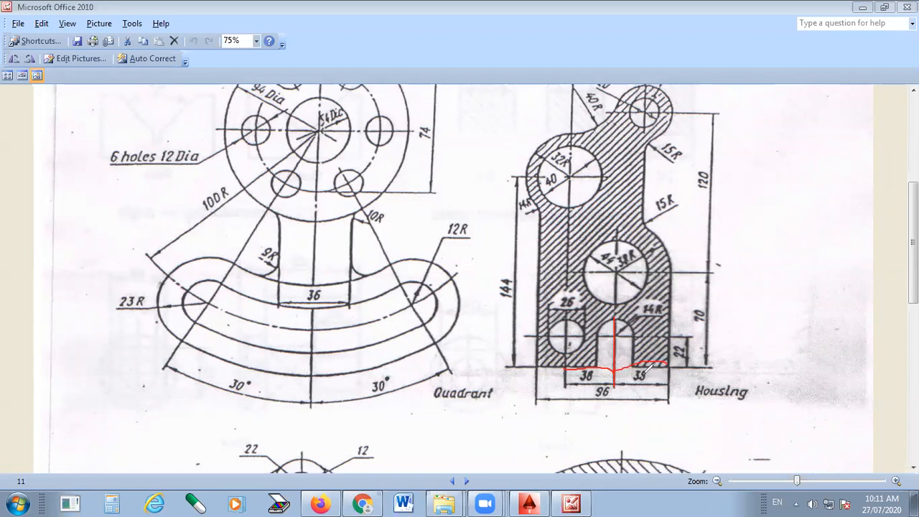
mouse_move(641, 378)
mouse_down()
mouse_move(653, 384)
mouse_move(641, 380)
mouse_up()
drag(617, 385, 621, 388)
mouse_move(608, 380)
mouse_down()
mouse_move(646, 375)
mouse_move(627, 310)
mouse_up()
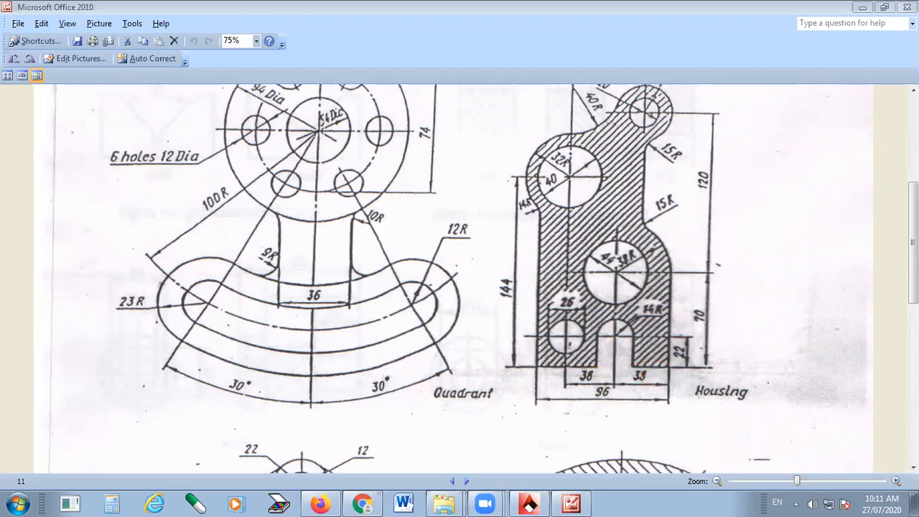
click(529, 503)
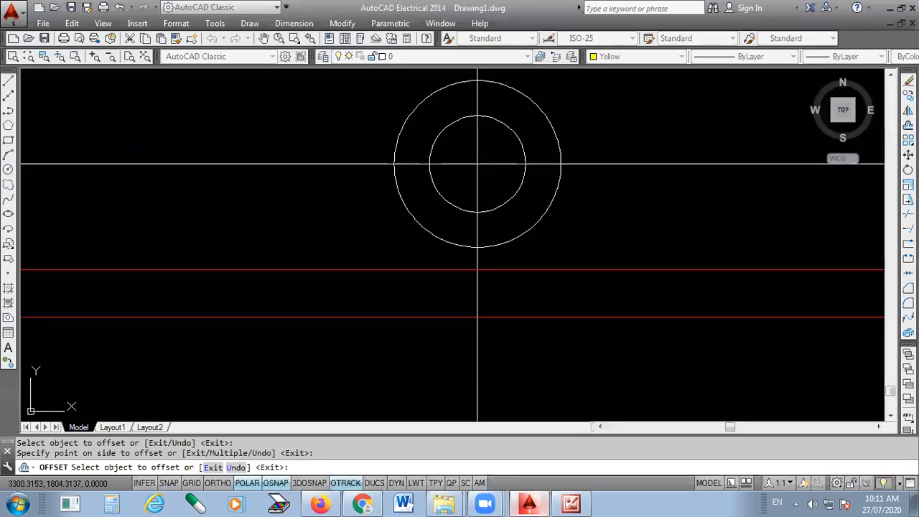
Step: Offset the vertical construction line by a distance of 38 to both its right and left sides
click(908, 125)
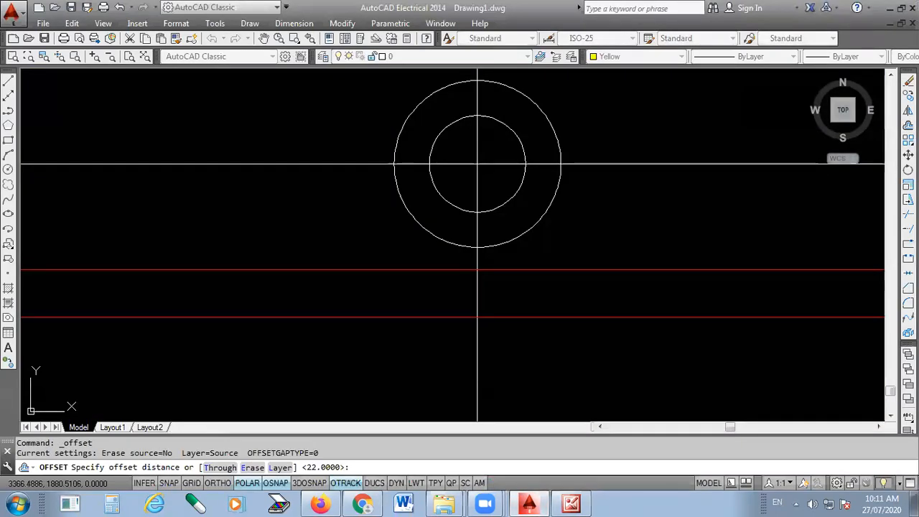
text(38)
key(Return)
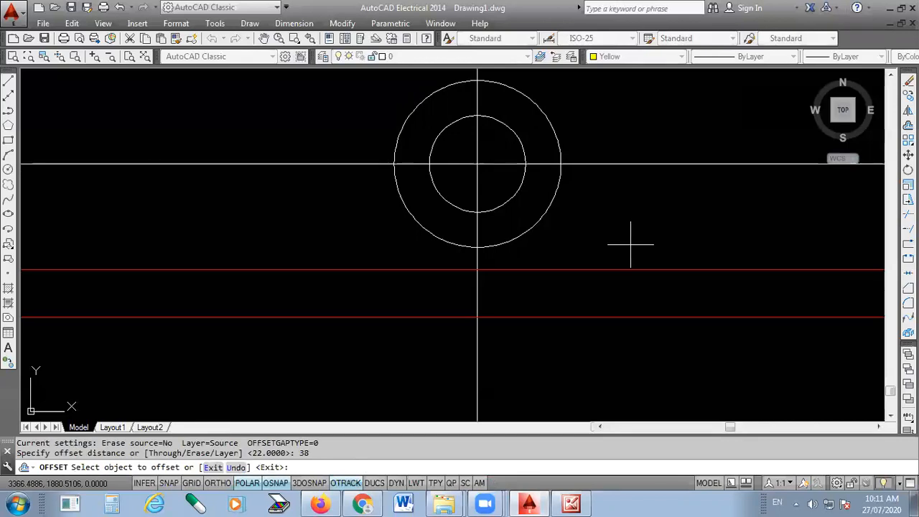
click(475, 338)
click(610, 334)
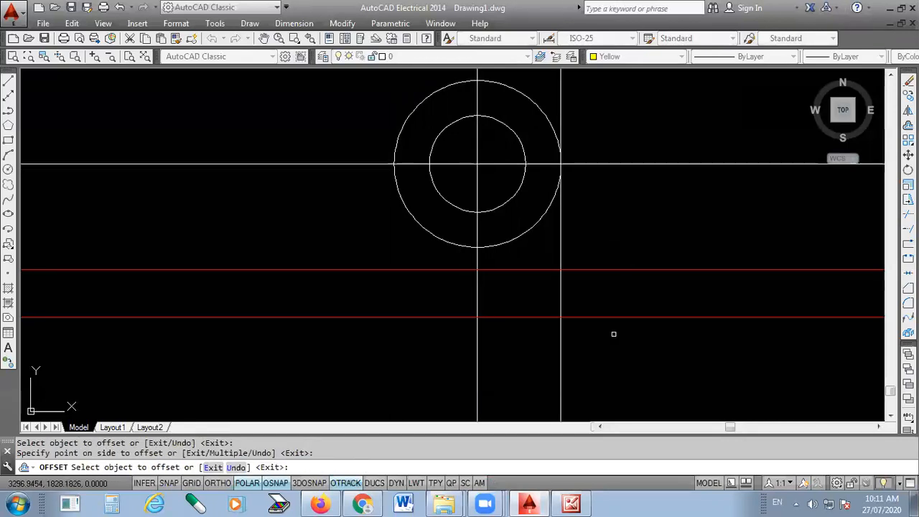
click(478, 351)
click(413, 341)
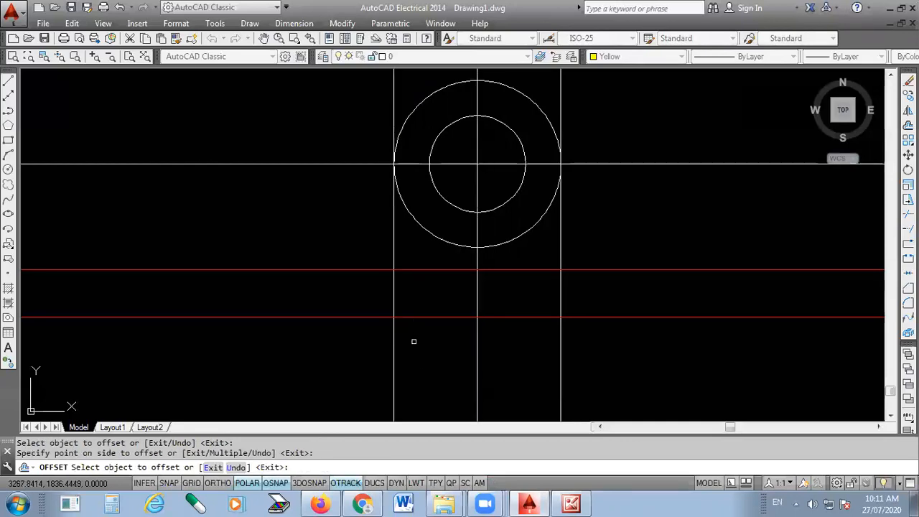
Step: Examine the small lower-left hole and its diameter in the Housing picture, marking and clearing it, and return to AutoCAD Electrical
click(574, 502)
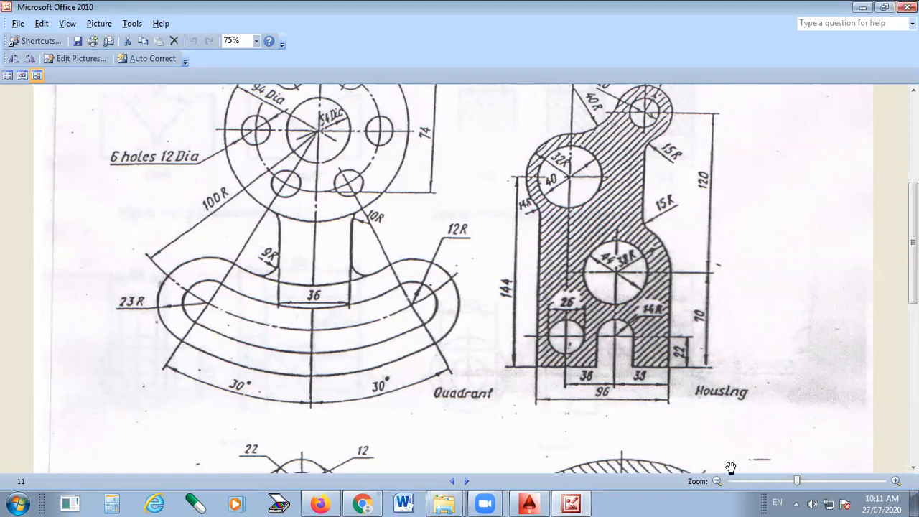
mouse_move(549, 335)
mouse_down()
mouse_move(583, 334)
mouse_move(564, 352)
mouse_up()
mouse_move(566, 310)
mouse_down()
mouse_move(551, 336)
mouse_move(568, 359)
mouse_move(549, 338)
mouse_up()
mouse_move(578, 299)
mouse_down()
mouse_move(573, 292)
mouse_move(545, 376)
mouse_up()
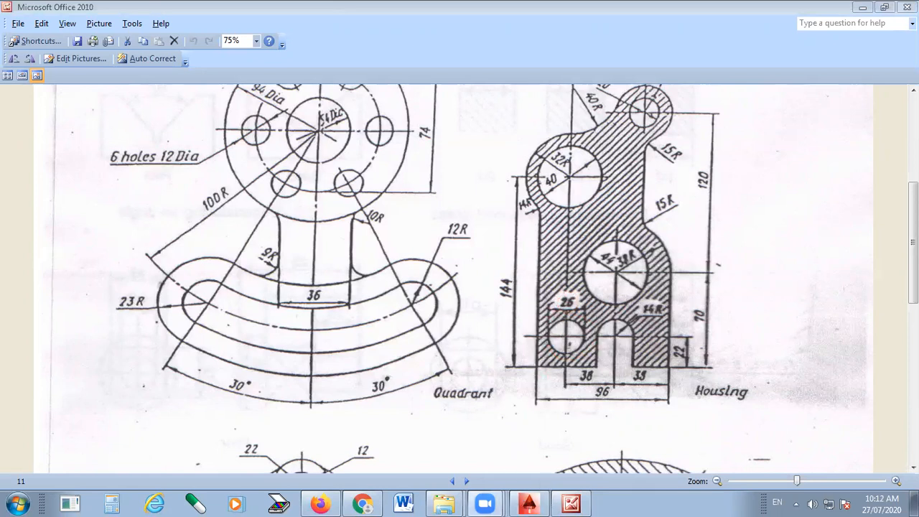
click(529, 504)
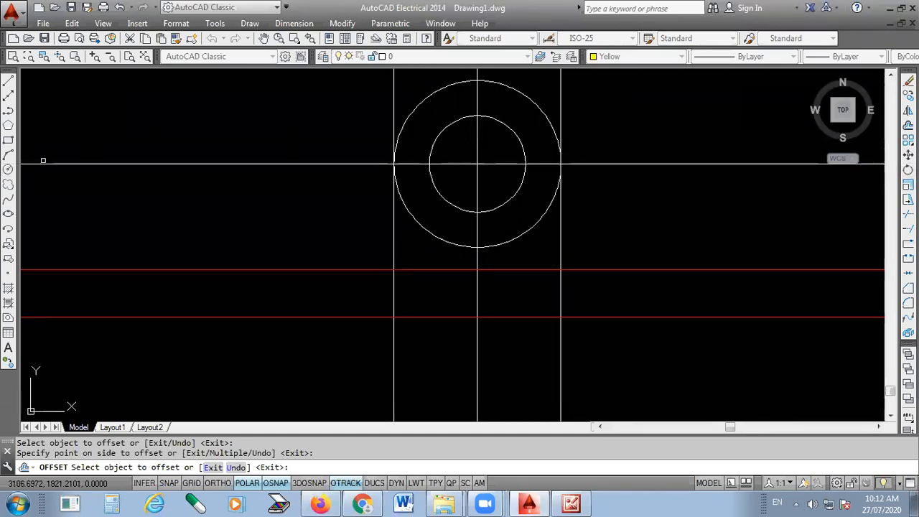
Step: Draw a circle of diameter 26 centred where the left vertical line crosses the upper red line
click(8, 169)
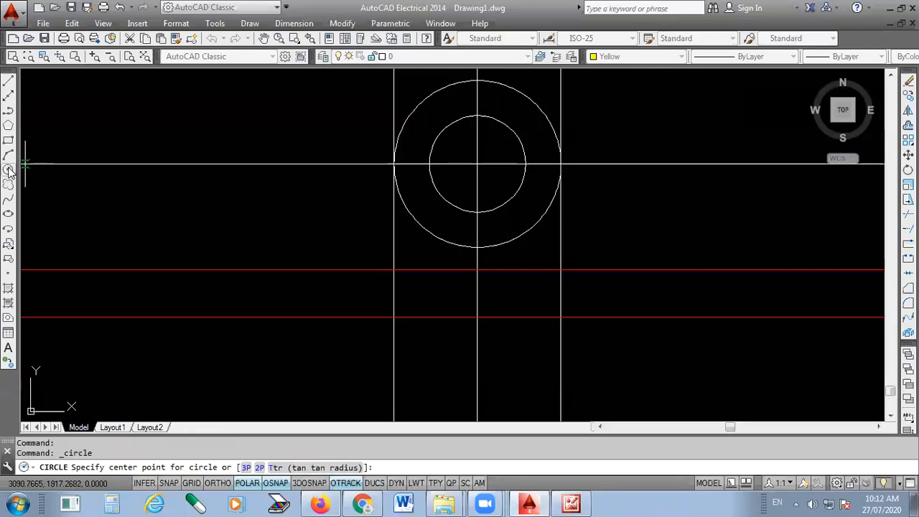
scroll(435, 269, up, 4)
click(320, 271)
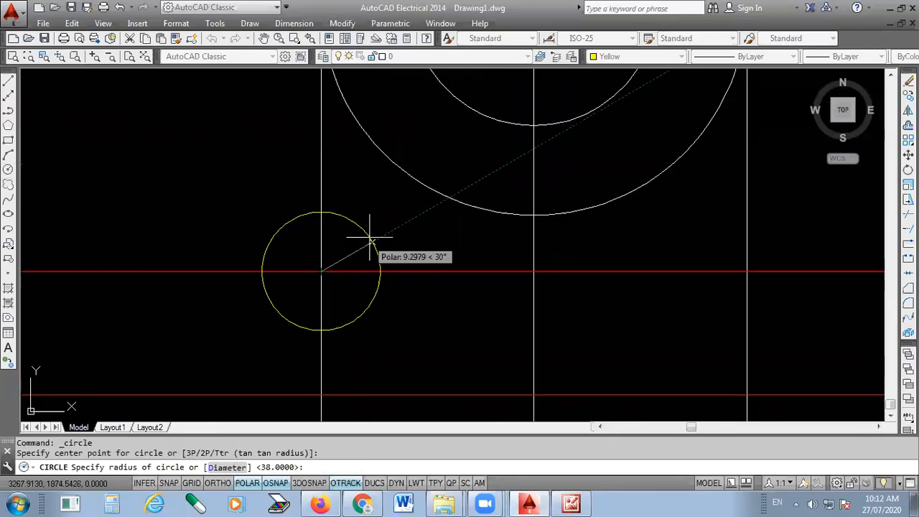
text(d)
key(Return)
text(26)
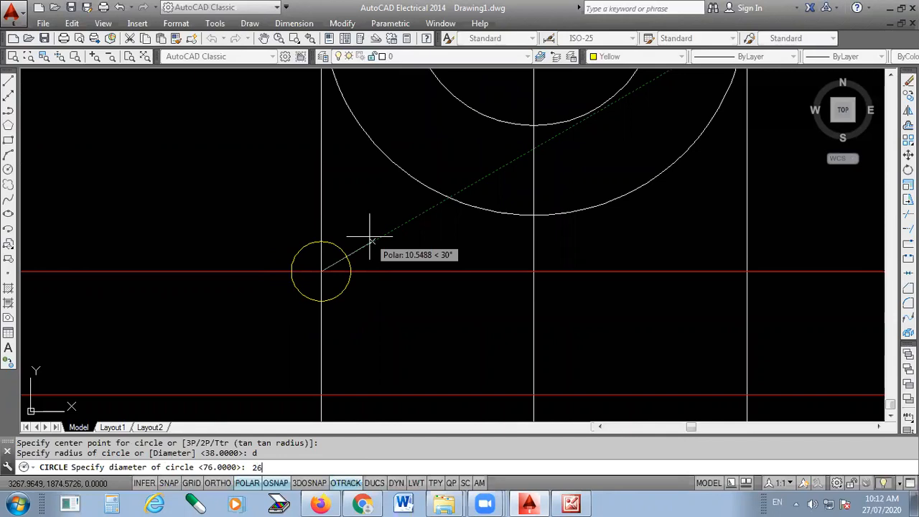
key(Return)
scroll(404, 281, down, 4)
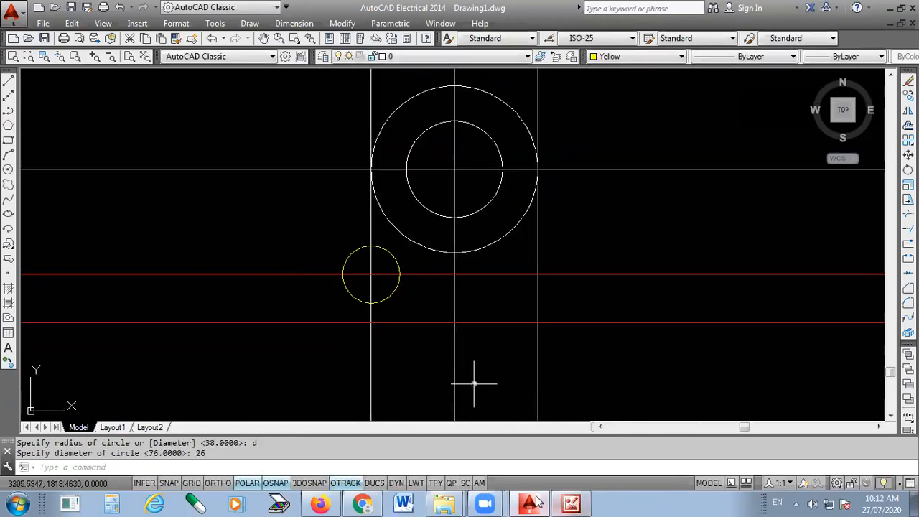
Step: Examine the slot's arc radius in the Housing picture, marking and clearing it, and return to AutoCAD Electrical
key(alt+Tab)
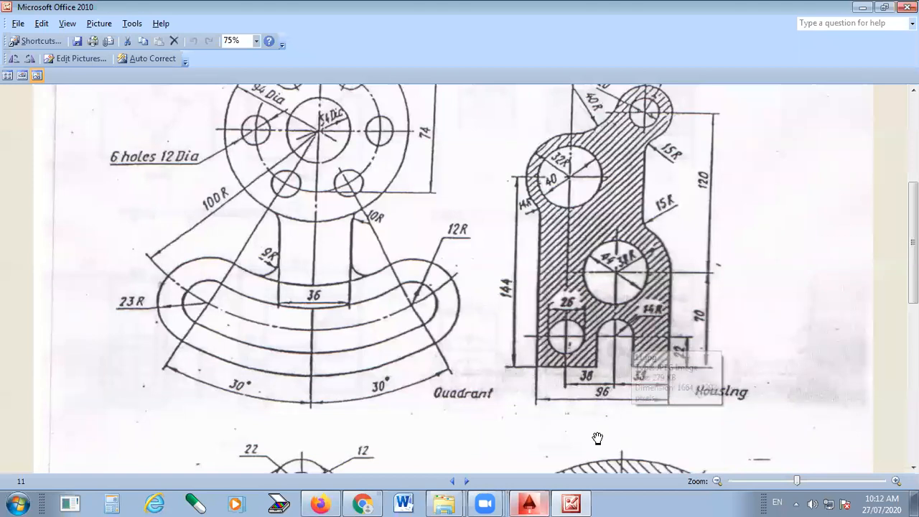
mouse_move(653, 300)
mouse_down()
mouse_move(623, 312)
mouse_move(674, 317)
mouse_move(674, 309)
mouse_up()
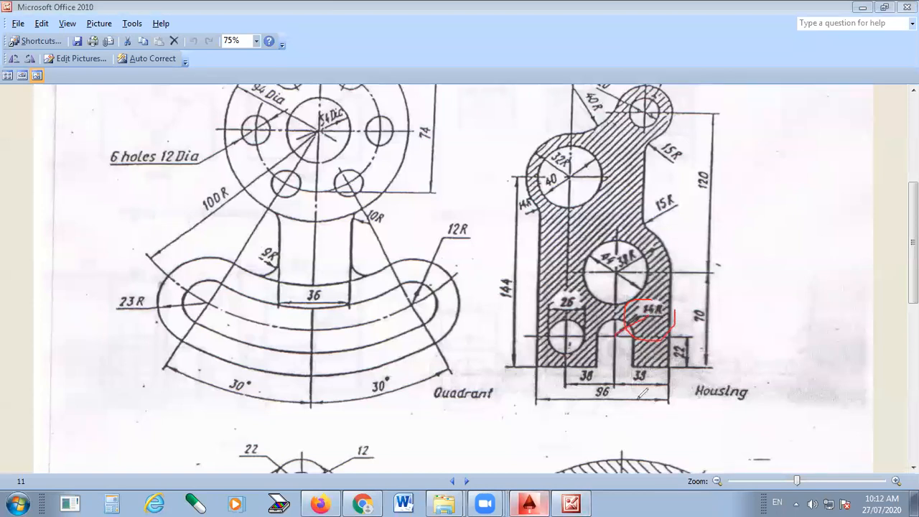
drag(609, 353, 685, 300)
click(528, 503)
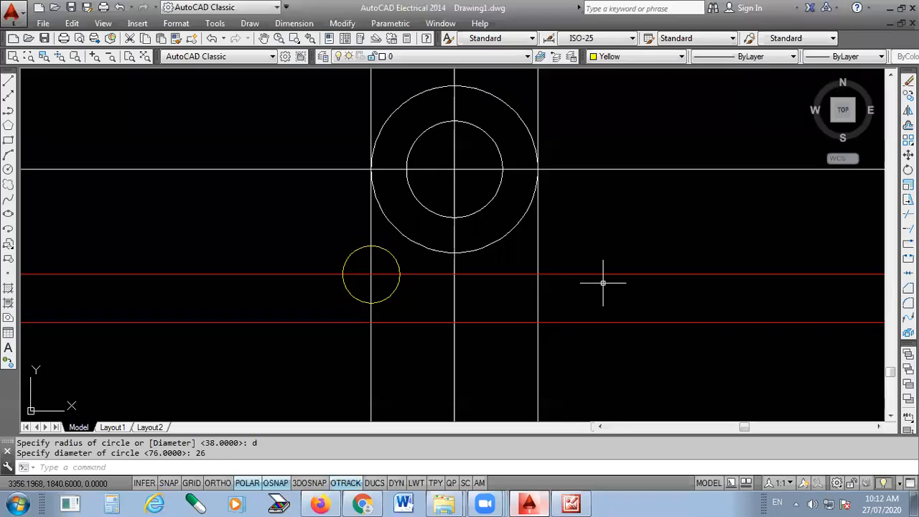
Step: Draw a circle of radius 14 centred where the middle vertical line crosses the upper red line
click(8, 169)
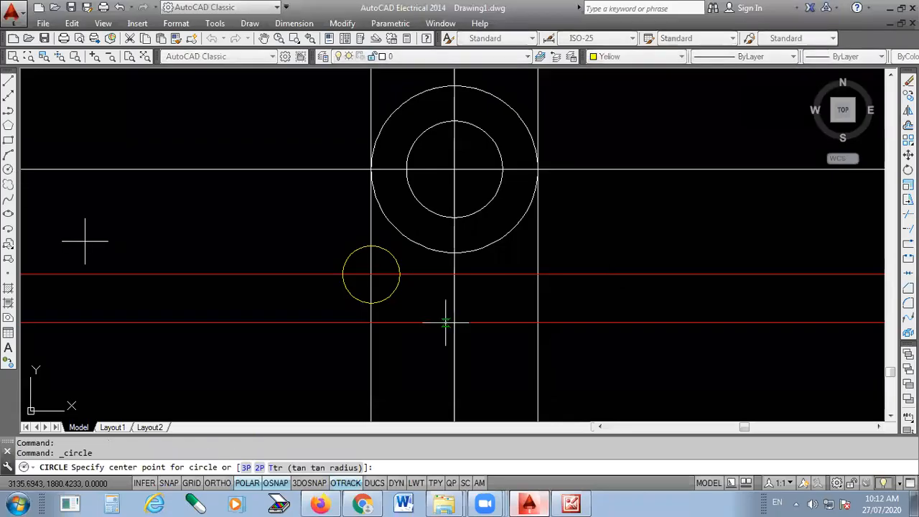
click(456, 276)
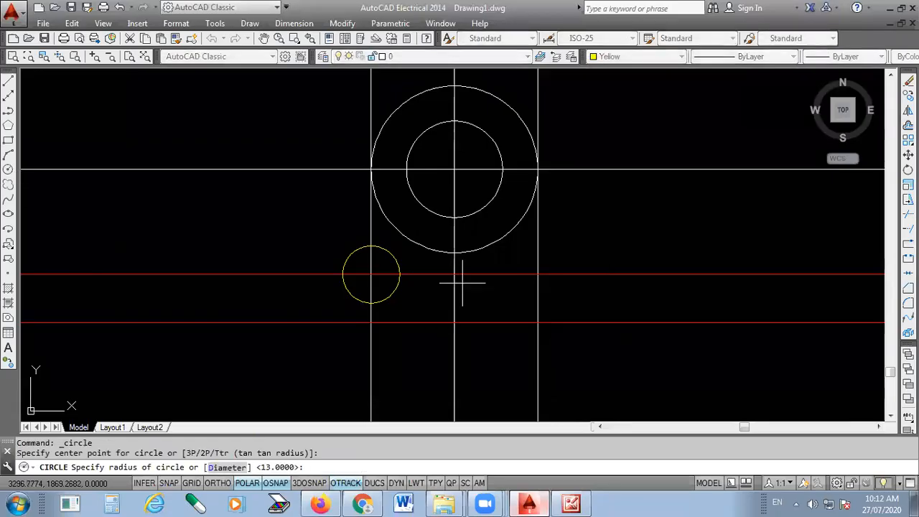
click(488, 247)
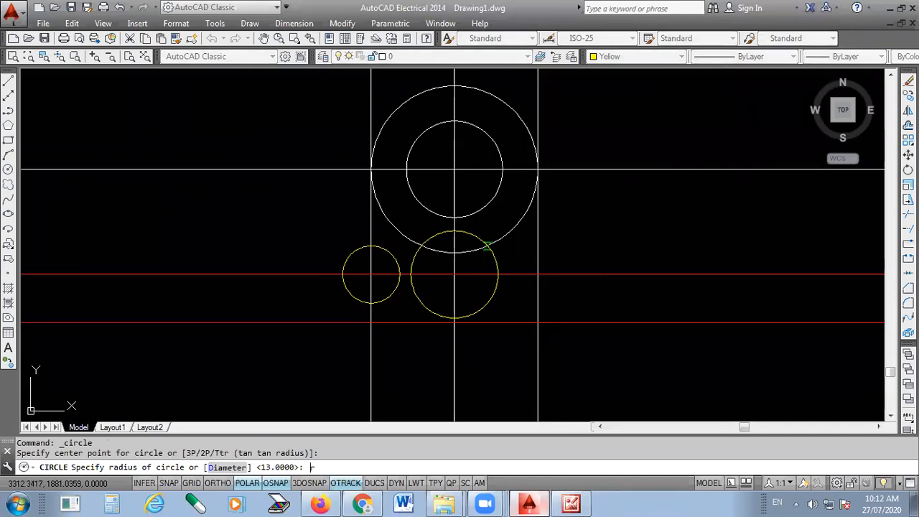
key(Return)
text(14)
key(Return)
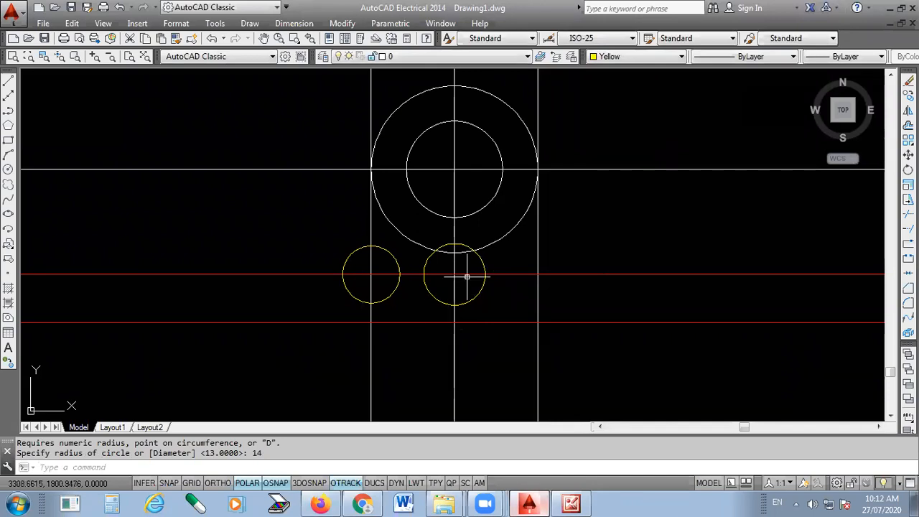
Step: Check the Housing picture once more and trim the three vertical lines below the lower red base line
click(573, 503)
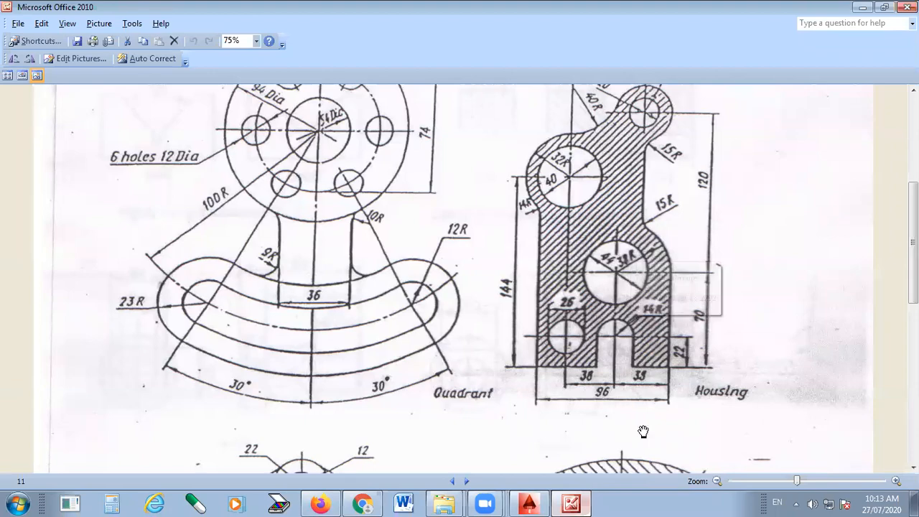
click(528, 502)
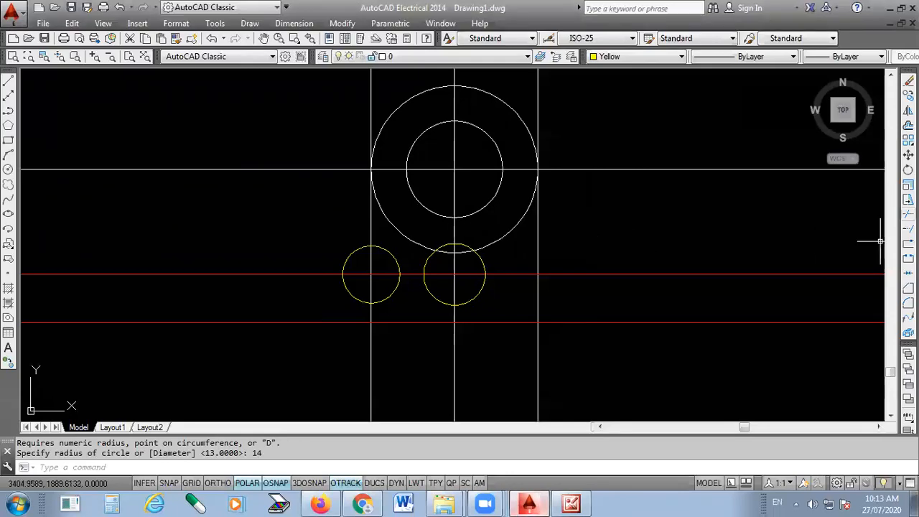
click(908, 214)
key(Return)
click(560, 334)
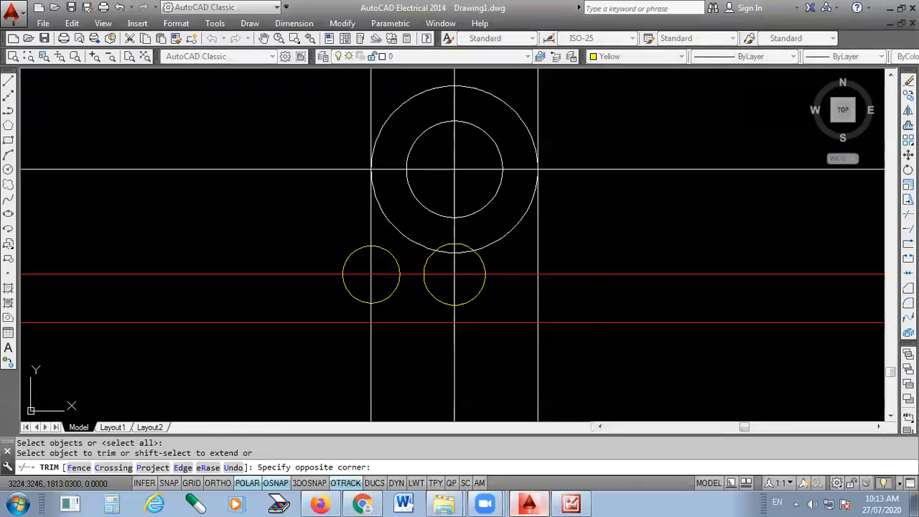
click(318, 344)
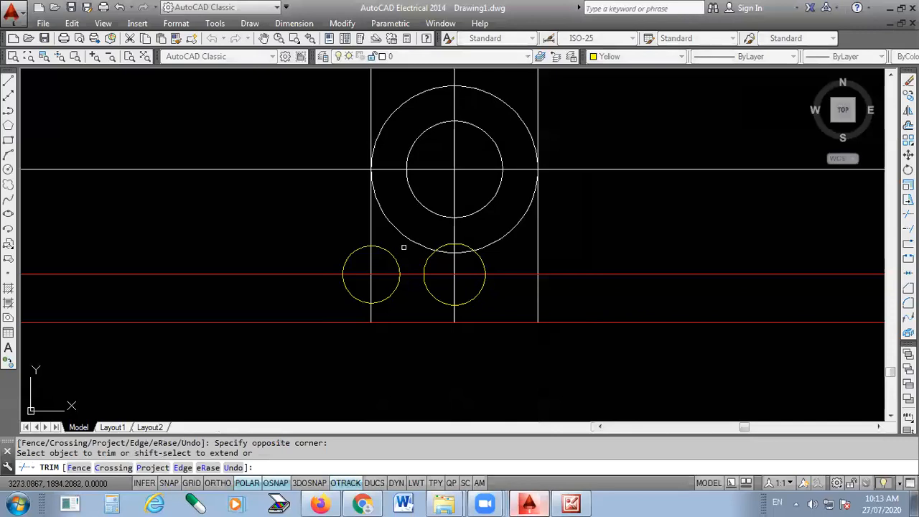
Step: Trim the large outer circle's lower arcs between the side verticals and the radius 14 slot circle
click(387, 215)
scroll(484, 245, up, 2)
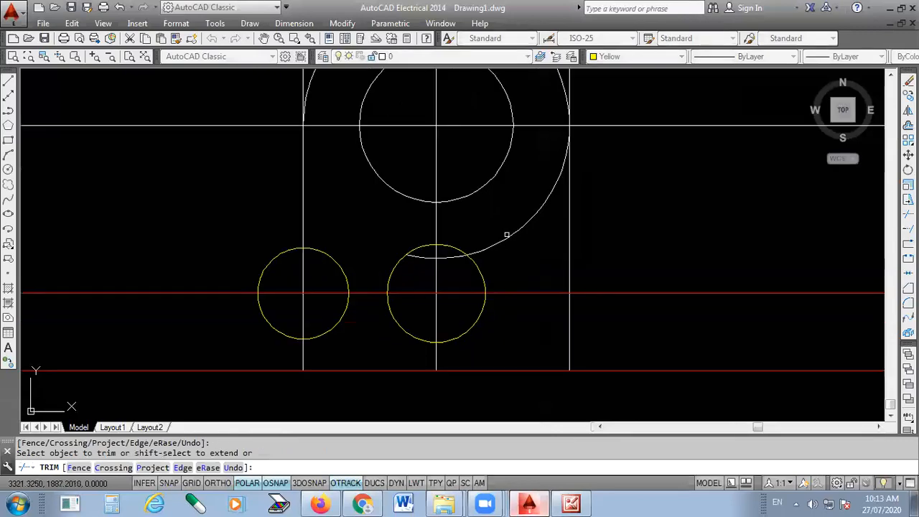
click(507, 235)
scroll(597, 341, down, 2)
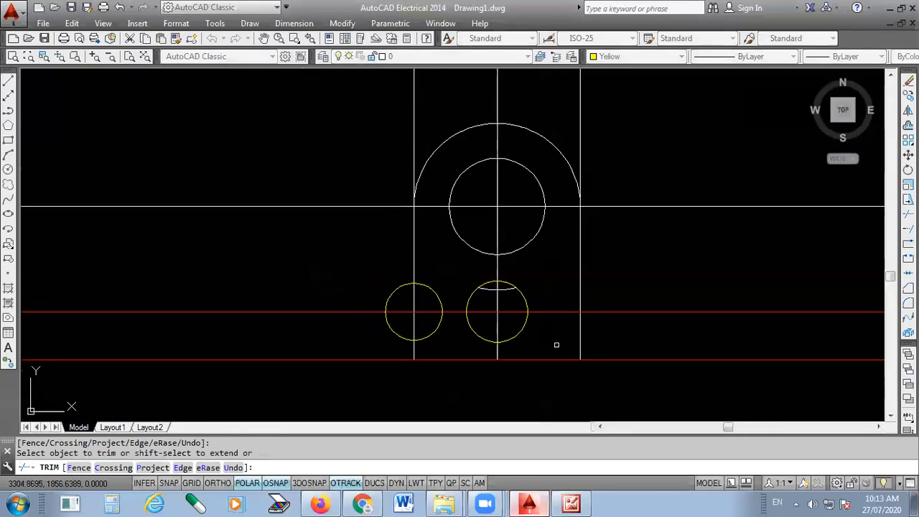
Step: Trim the slot circle's lower half with the red line inside it, and the base line between the middle and right verticals
click(510, 297)
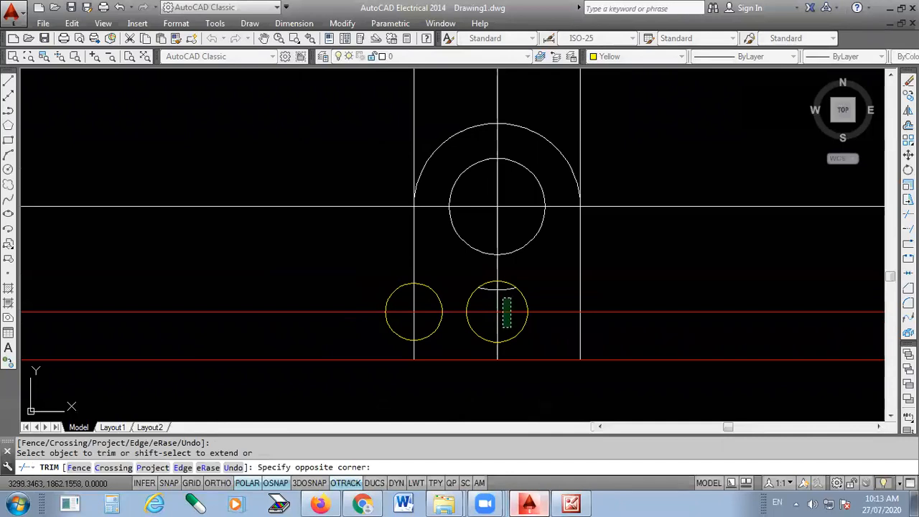
click(502, 328)
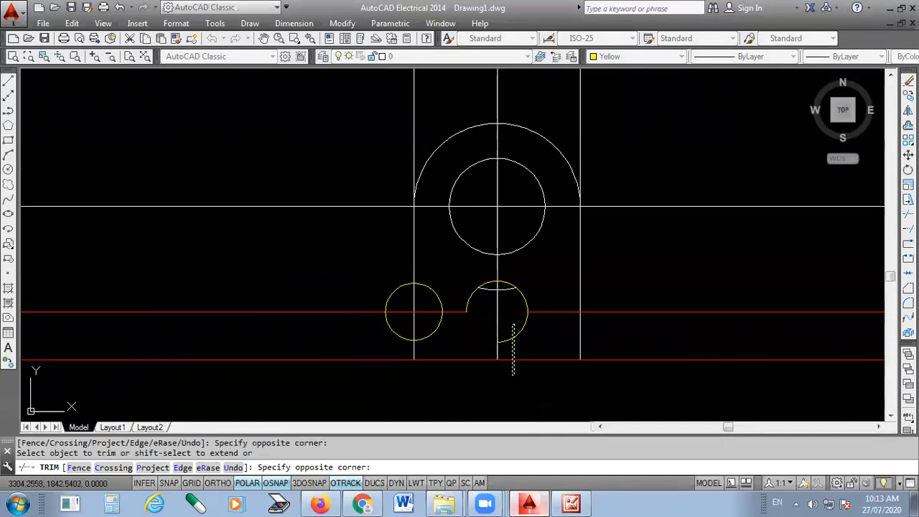
click(508, 384)
scroll(464, 336, down, 2)
scroll(484, 356, up, 5)
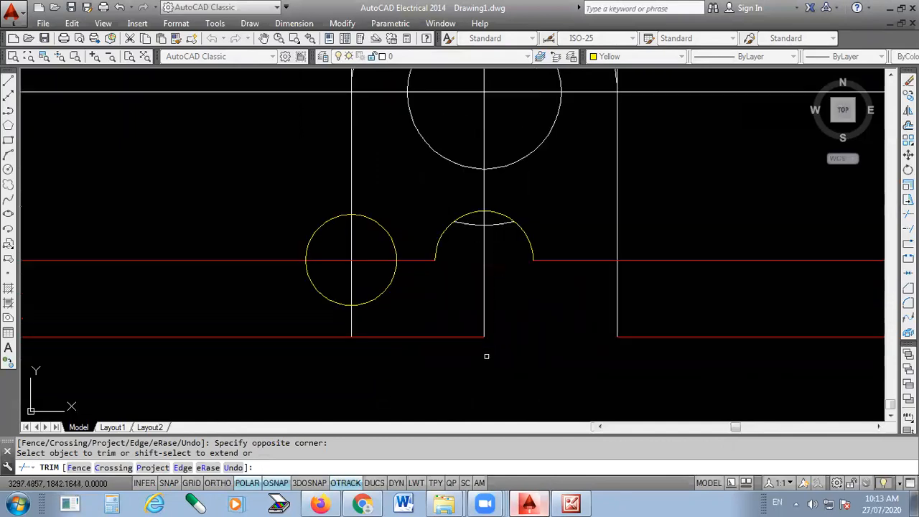
scroll(549, 291, down, 2)
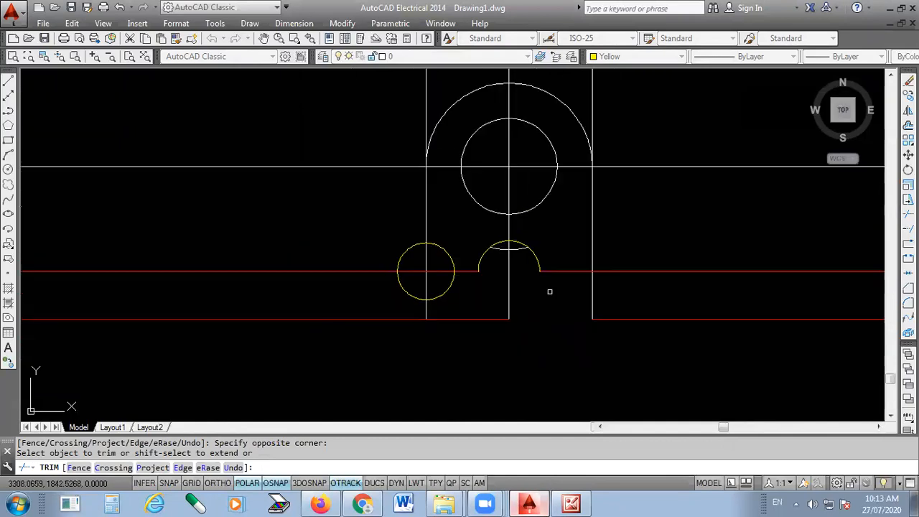
Step: Draw the slot's left side as a vertical line from the arc's left end down to the base line
click(8, 81)
scroll(503, 277, up, 4)
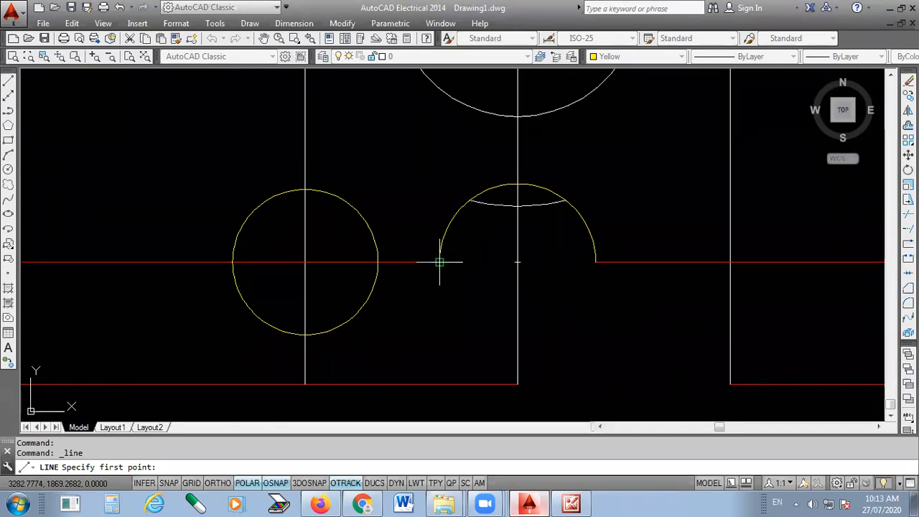
click(440, 262)
click(440, 384)
key(Return)
Step: Draw the slot's right side as a vertical line from the arc's right end to just below base-line level
key(Return)
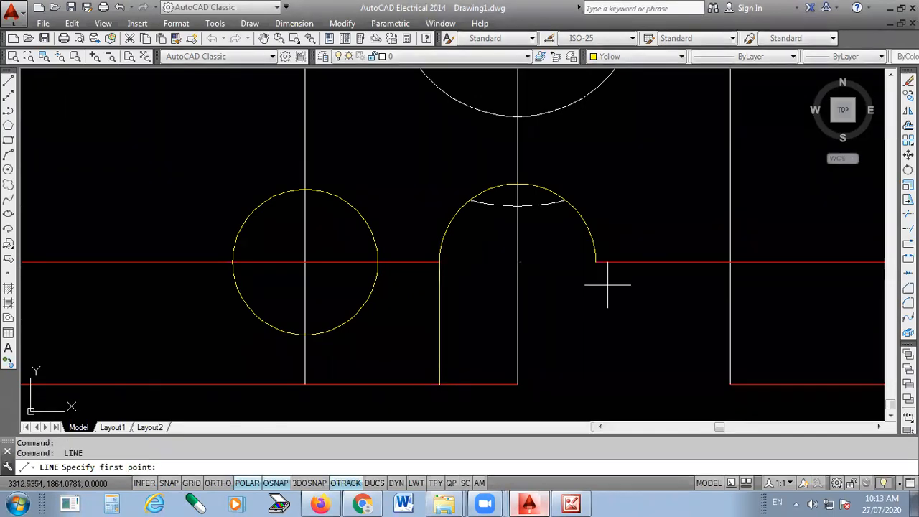
click(595, 262)
scroll(595, 262, down, 2)
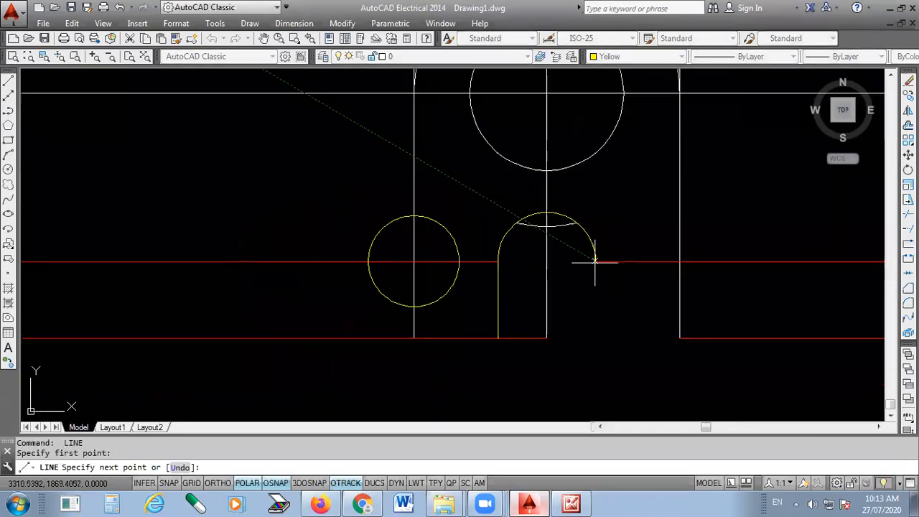
click(595, 352)
key(Return)
Step: Draw a base segment from the right vertical line's lower end to the slot's right side
key(Return)
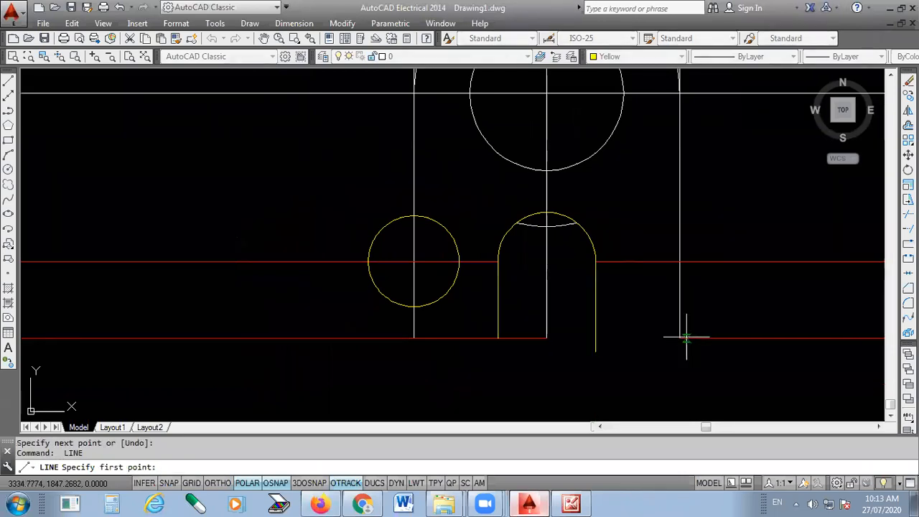
click(679, 338)
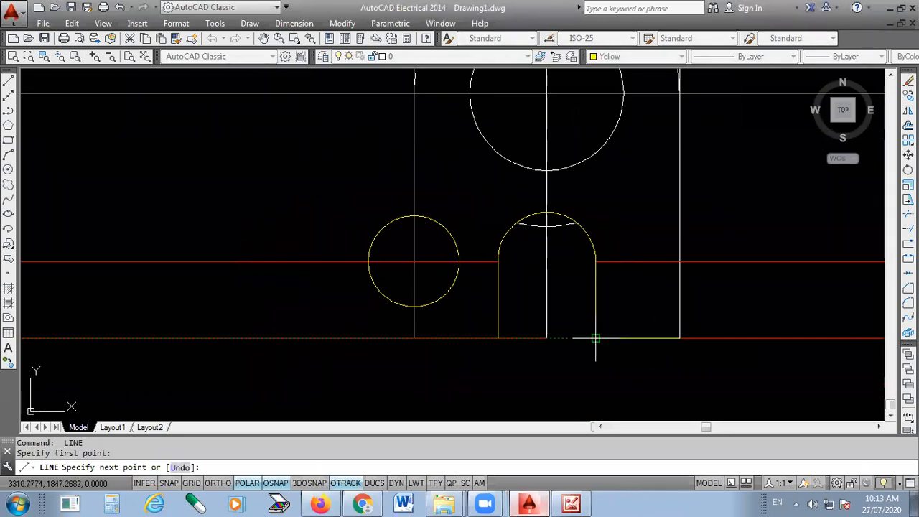
click(595, 338)
key(Return)
click(908, 213)
key(Return)
key(Return)
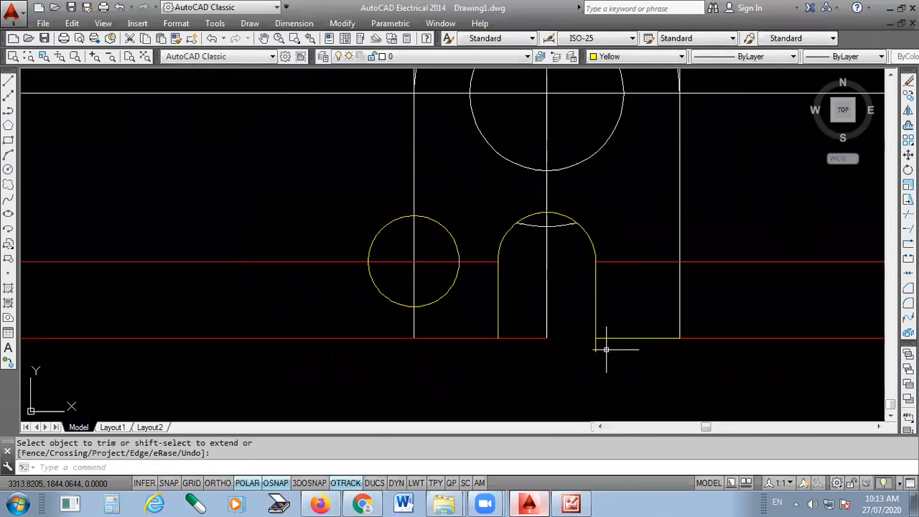
Step: Trim the overhang of the slot's right side, the base line inside the slot, and the right part of the leftover arc
click(908, 214)
key(Return)
click(560, 359)
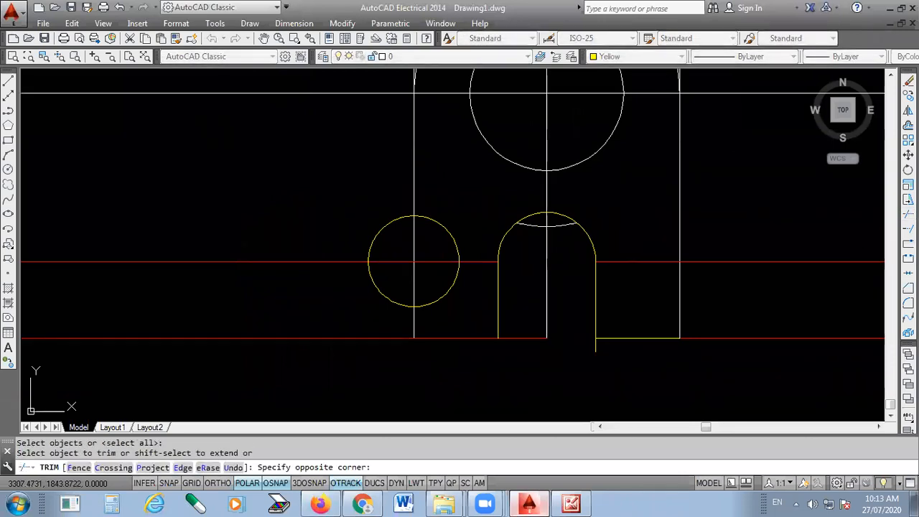
click(607, 347)
click(552, 311)
click(522, 372)
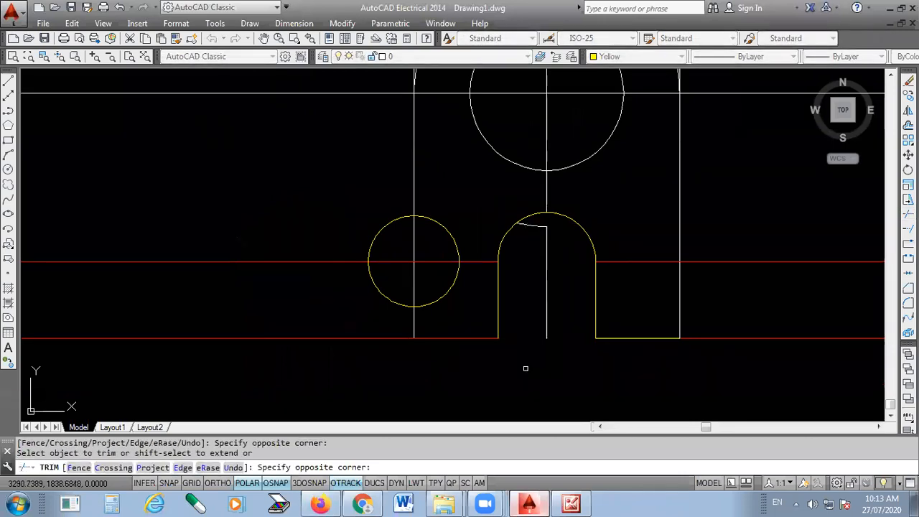
key(Escape)
Step: Erase the leftover arc fragment and the centre line piece inside the slot
click(508, 214)
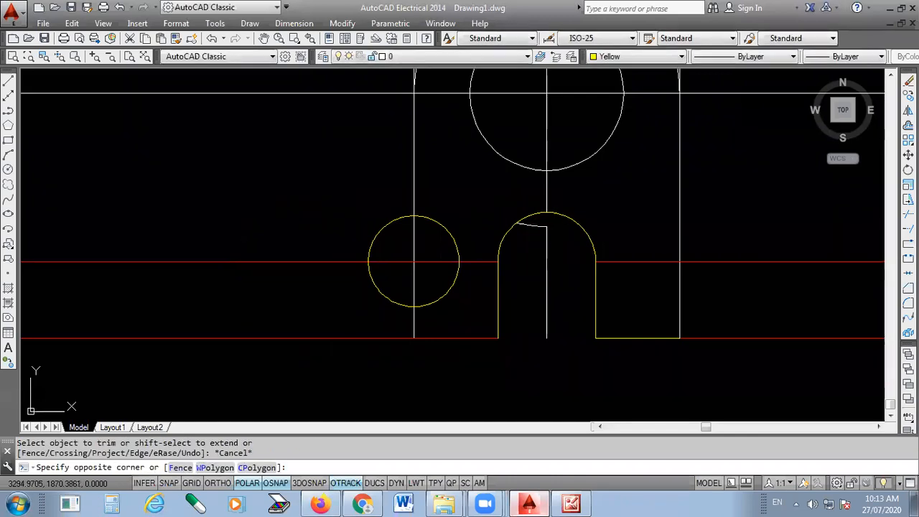
click(625, 375)
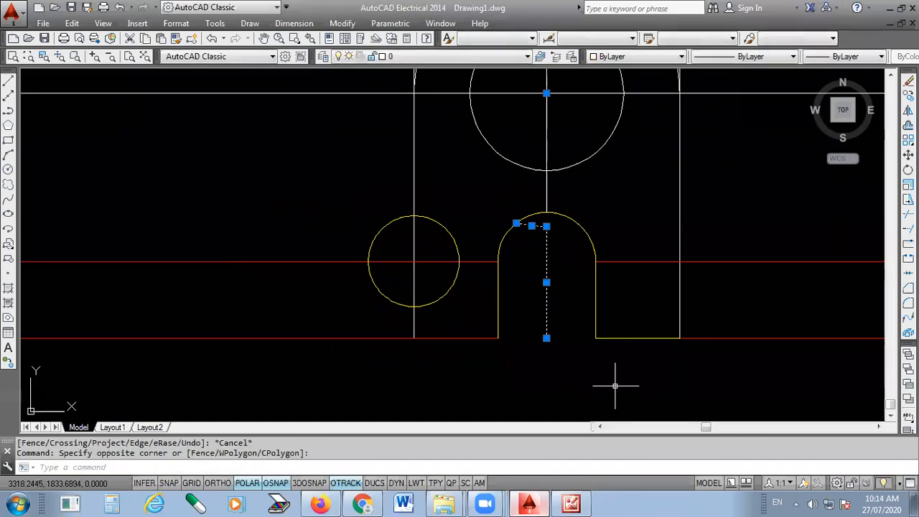
key(Delete)
scroll(460, 359, down, 4)
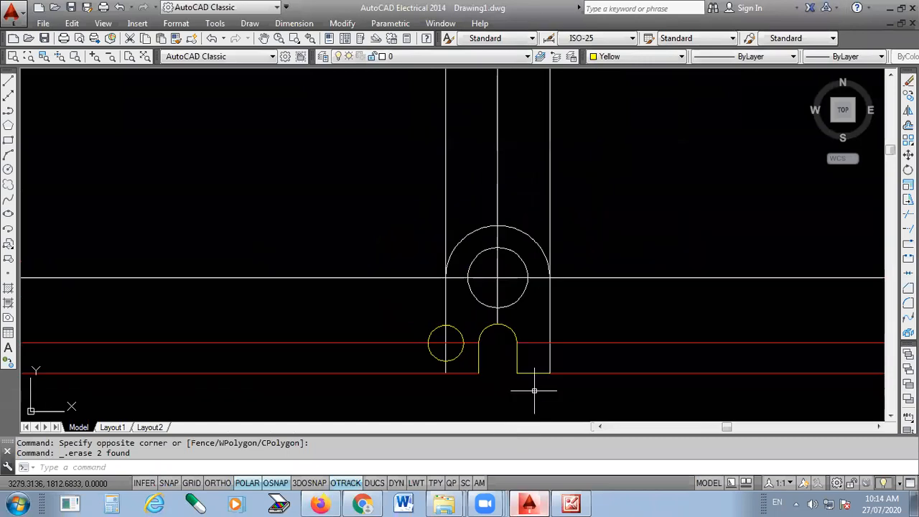
Step: Examine the overall base width in the Housing picture, marking the right edge and the dimension, and return to AutoCAD Electrical
click(572, 503)
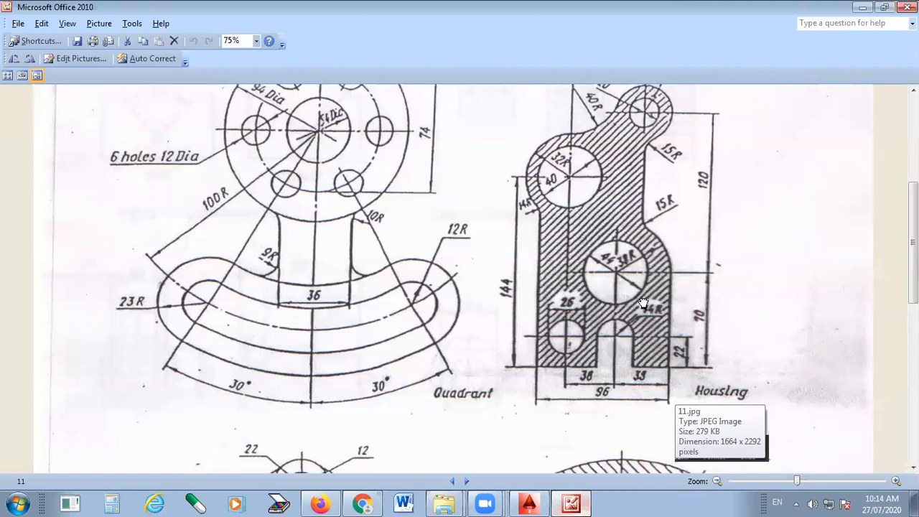
scroll(668, 369, down, 1)
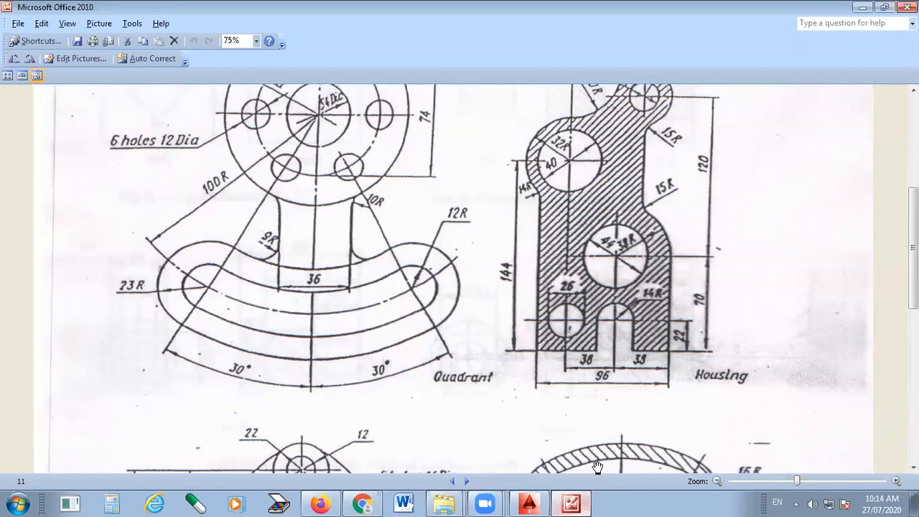
drag(673, 289, 667, 363)
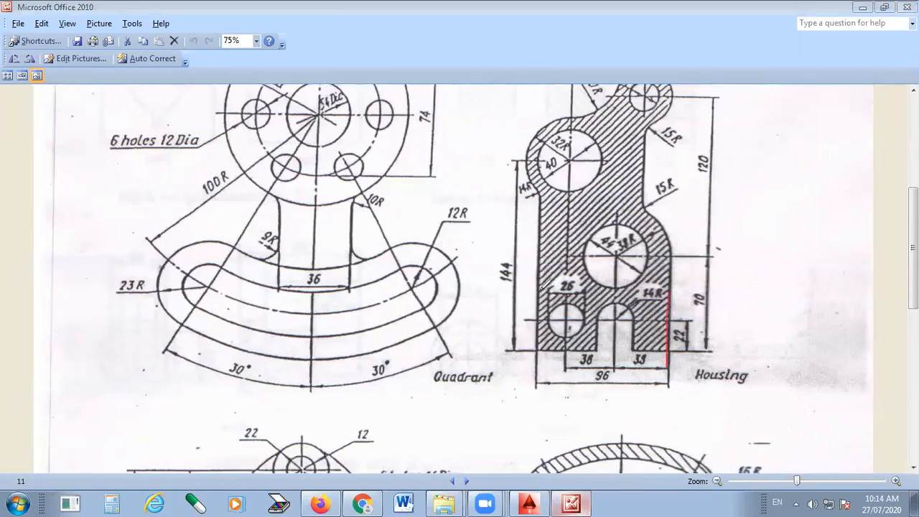
drag(625, 380, 542, 379)
drag(603, 363, 611, 369)
click(561, 388)
key(alt+Tab)
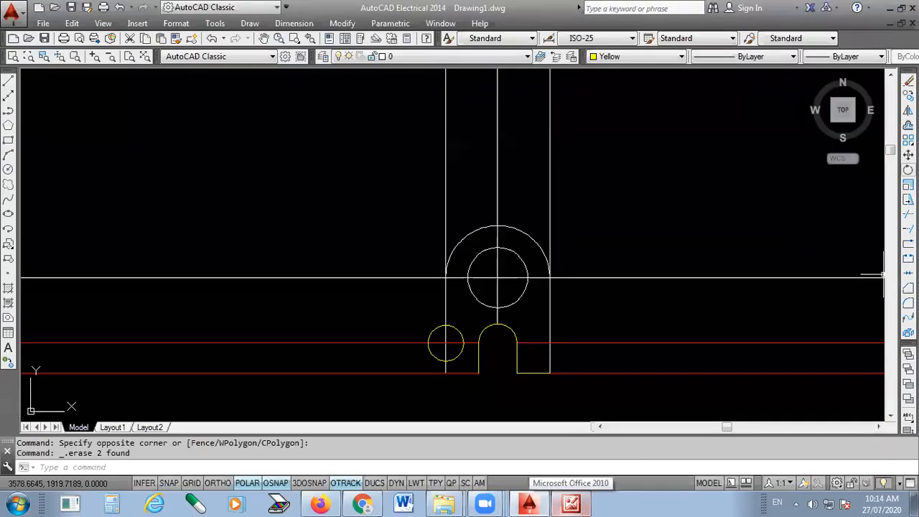
Step: Offset the Housing's right vertical line 96 to the left to place the left outer edge
click(908, 126)
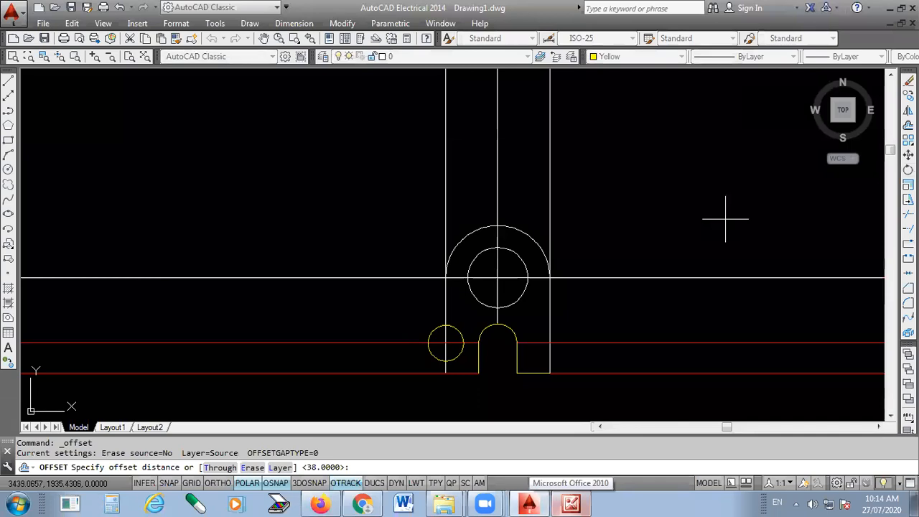
text(96)
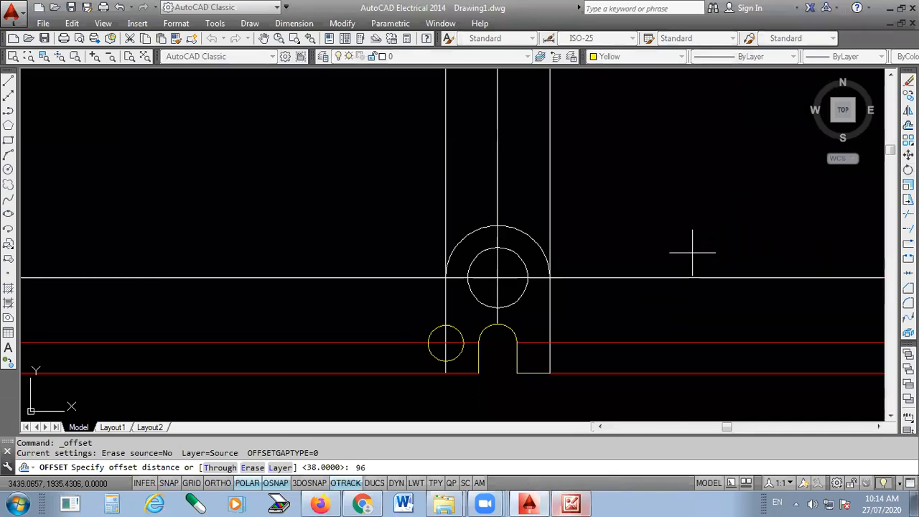
key(Return)
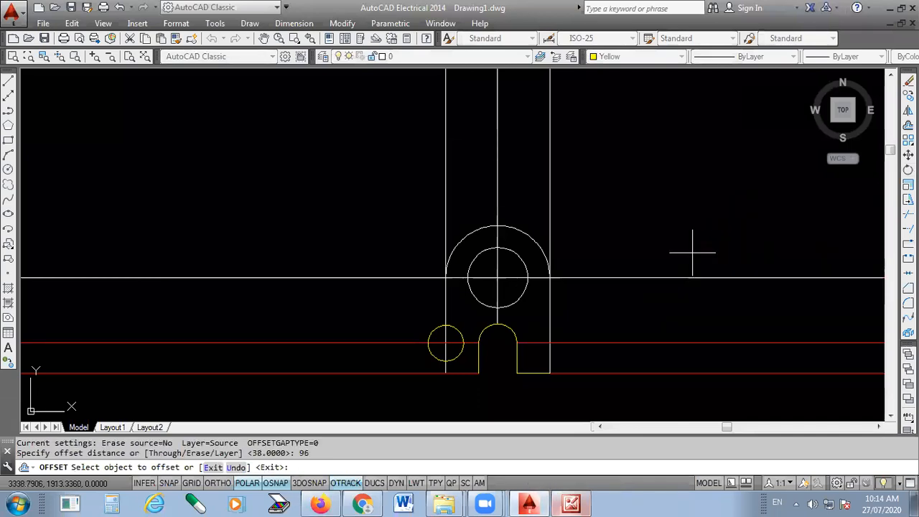
click(554, 225)
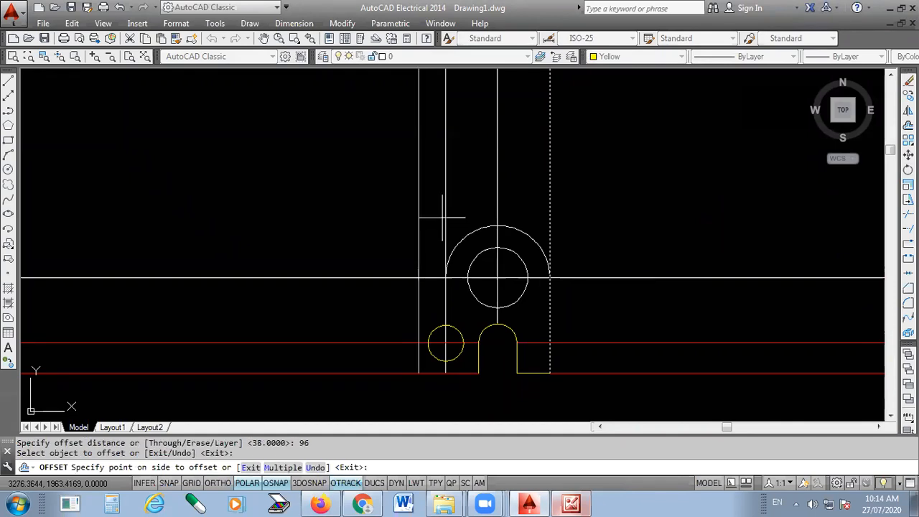
click(398, 220)
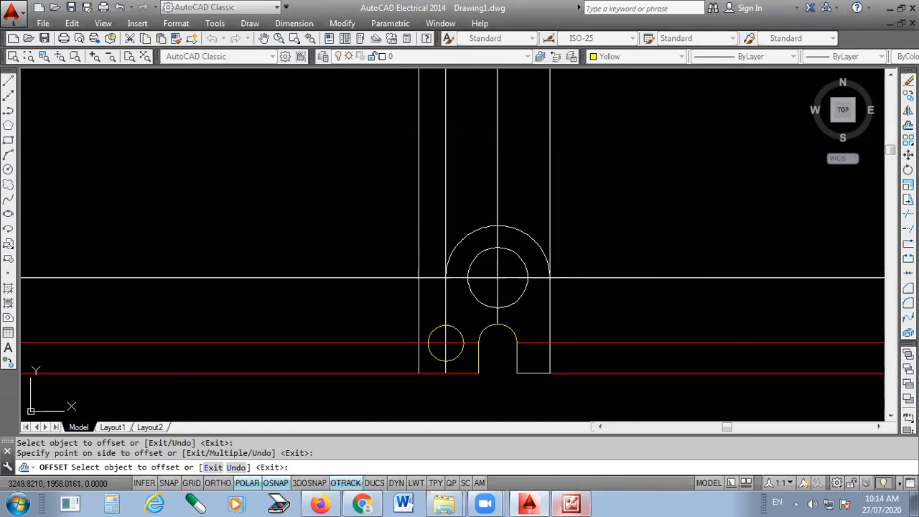
key(Escape)
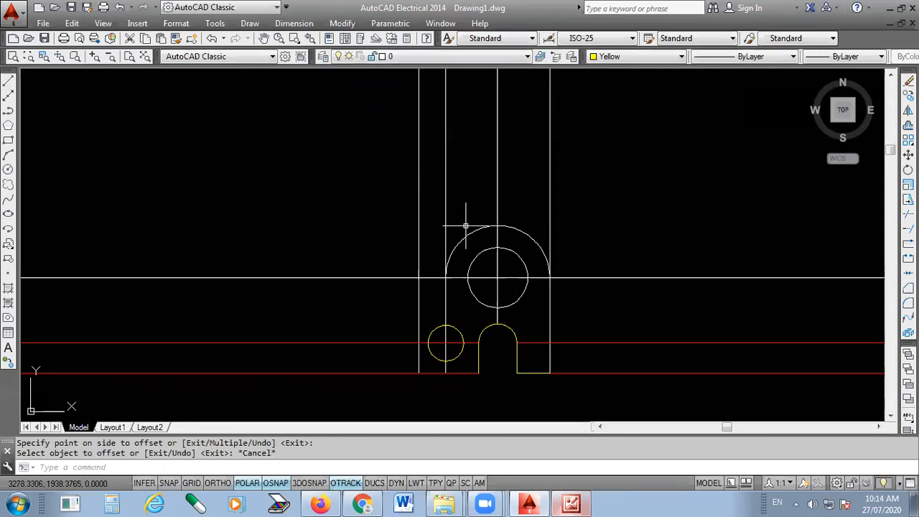
Step: Switch to the Microsoft Office 2010 picture and examine the vertical distance from the 38R arc's centre to the top hole, marking the dimension
click(570, 504)
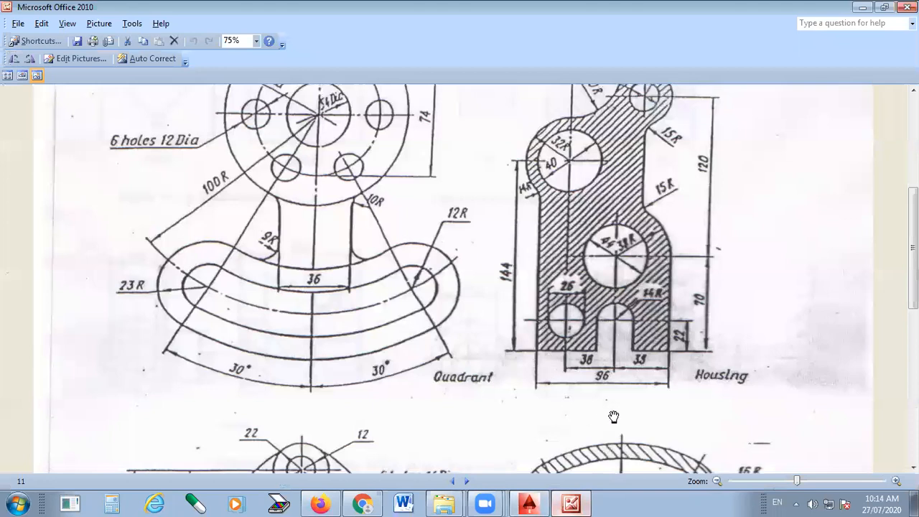
scroll(633, 338, up, 2)
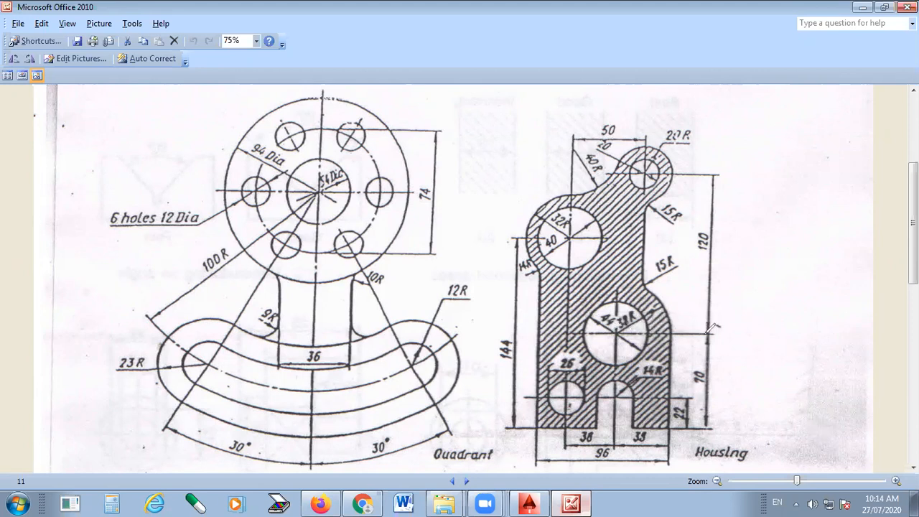
drag(711, 257, 717, 177)
drag(705, 232, 716, 229)
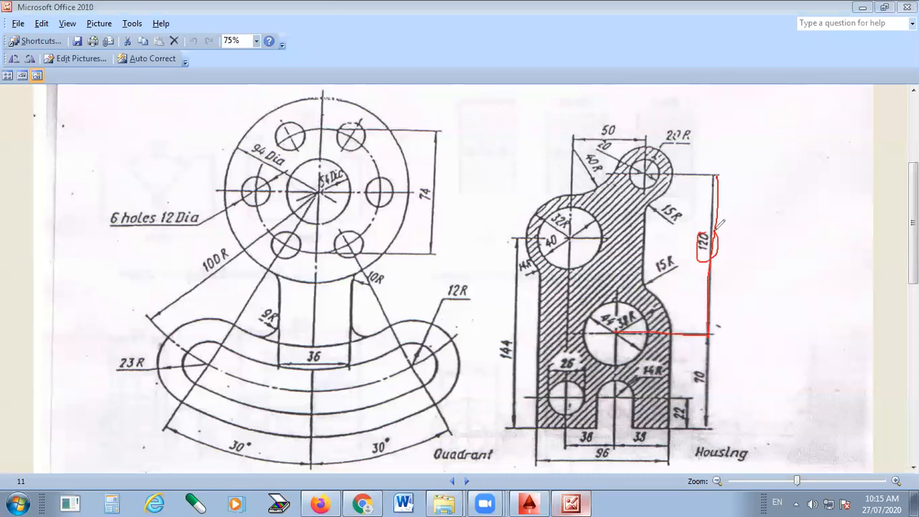
Step: Examine the top hole's vertical alignment and the sizes of the hole and its outer arc, marking both circles and their dimensions
mouse_move(644, 176)
mouse_down()
mouse_move(645, 168)
mouse_move(648, 333)
mouse_up()
mouse_move(653, 152)
mouse_down()
mouse_move(636, 158)
mouse_move(656, 184)
mouse_move(666, 158)
mouse_move(652, 152)
mouse_up()
mouse_move(689, 123)
mouse_down()
mouse_move(675, 147)
mouse_move(703, 134)
mouse_up()
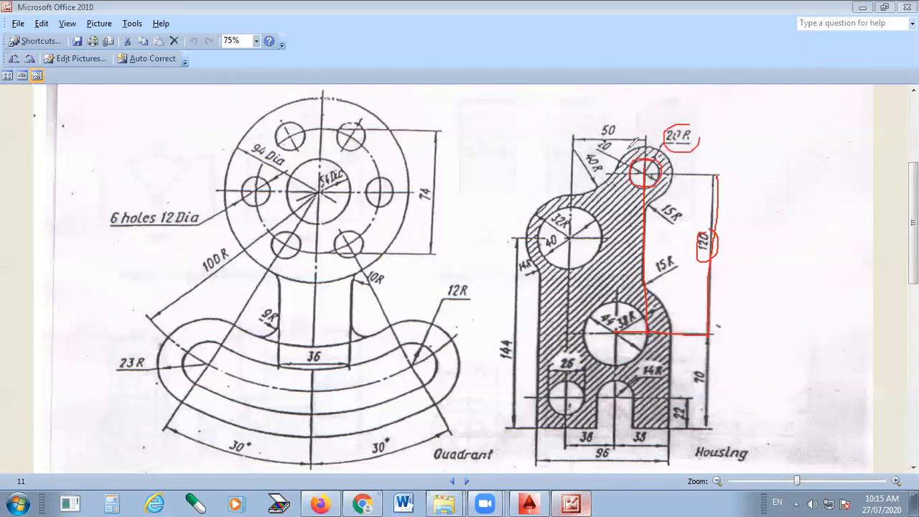
drag(617, 131, 626, 137)
mouse_move(628, 180)
mouse_down()
mouse_move(687, 163)
mouse_move(659, 142)
mouse_move(690, 146)
mouse_up()
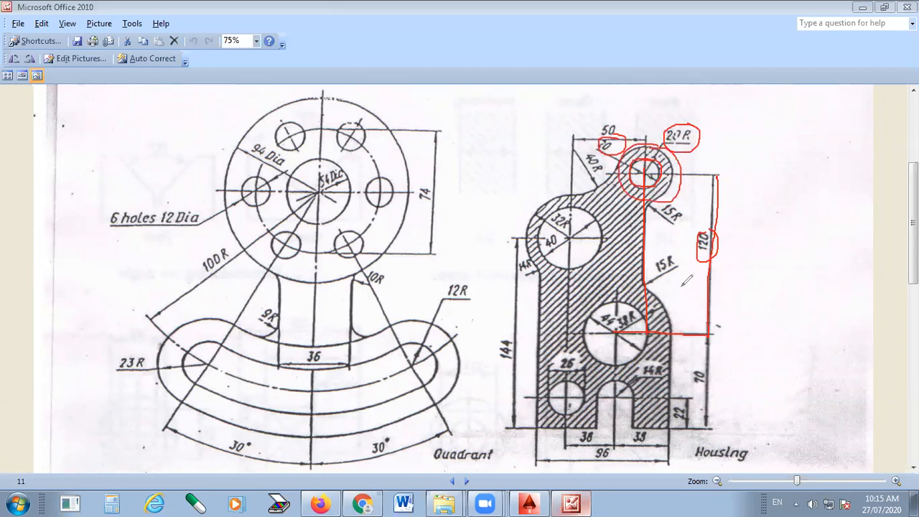
Step: Mark the vertical dimension to the top hole once more and clear all red annotations from the Housing picture
drag(715, 329, 718, 172)
mouse_move(719, 219)
mouse_down()
mouse_move(687, 226)
mouse_move(732, 242)
mouse_move(719, 175)
mouse_up()
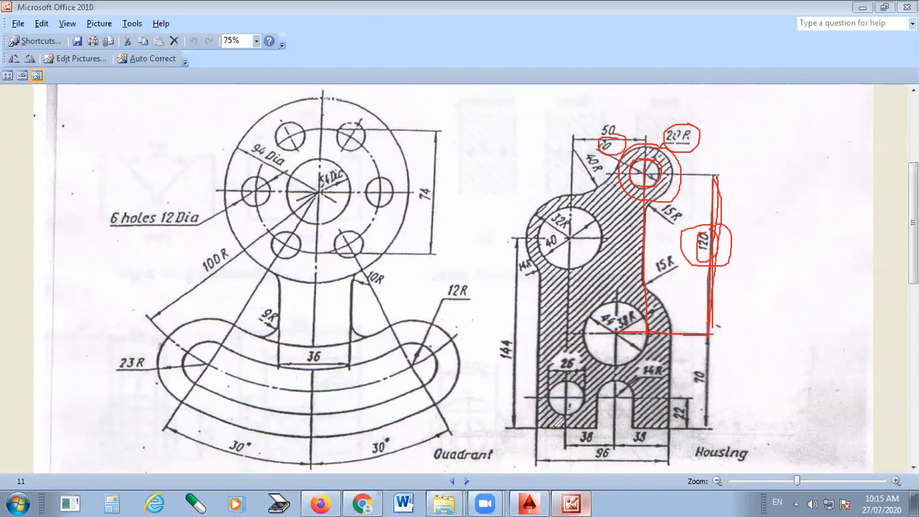
mouse_move(759, 157)
mouse_down()
mouse_move(666, 162)
mouse_move(603, 142)
mouse_move(595, 242)
mouse_move(602, 430)
mouse_up()
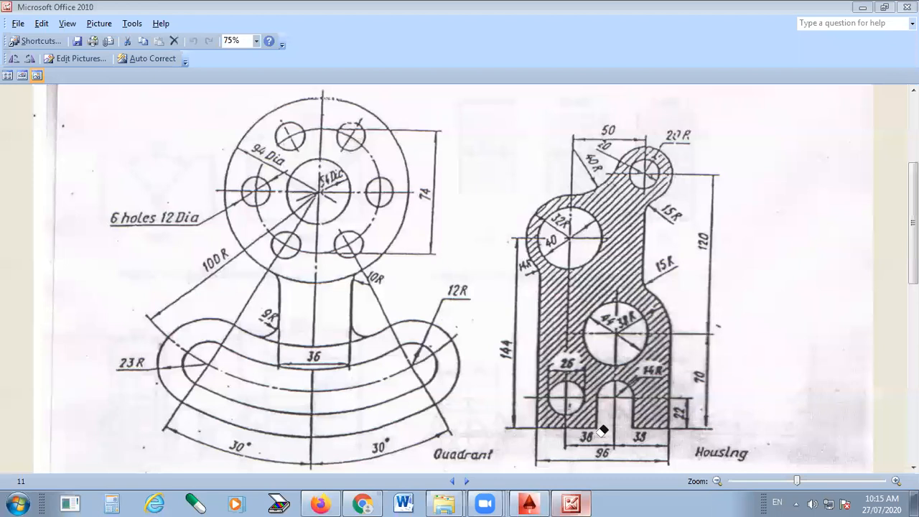